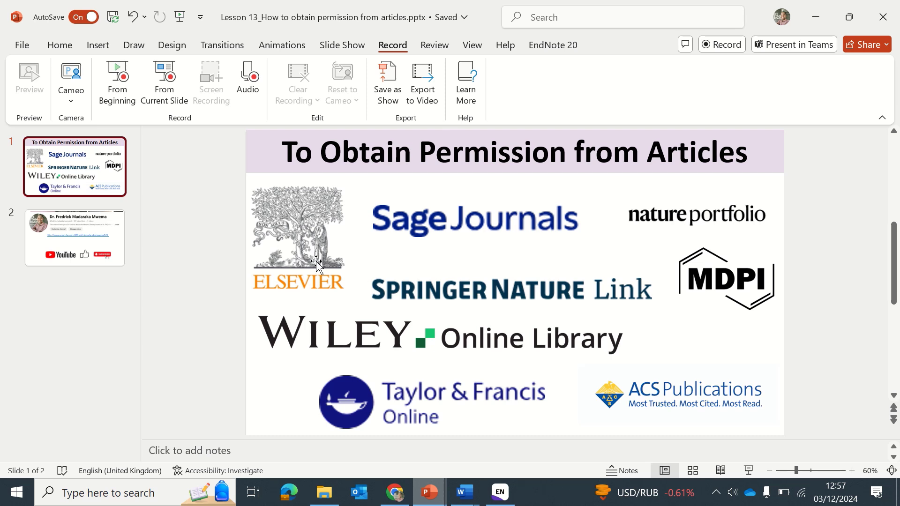
Select the publisher logos picture on the PowerPoint title slide.
left_click(314, 262)
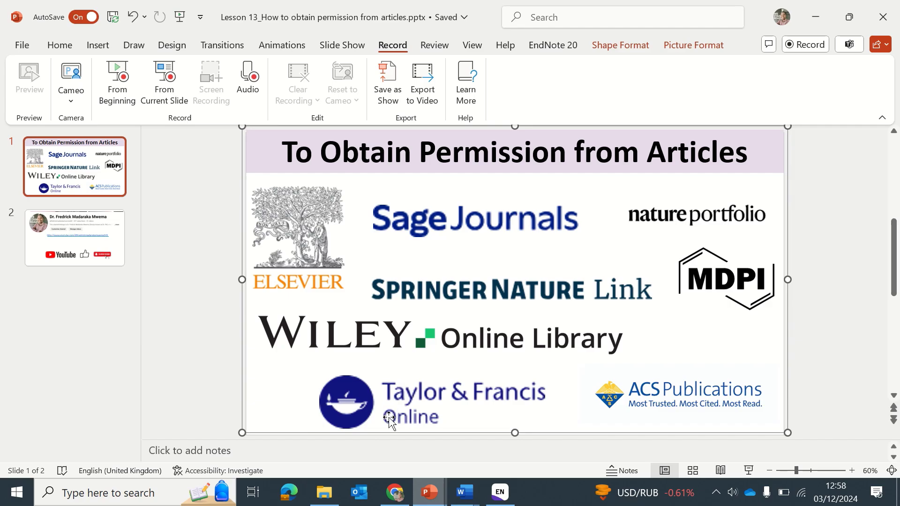
In Chrome, review the aluminium thin film coatings article, highlighting its first author and reuse-rights link.
mouse_move(395, 492)
left_click(412, 417)
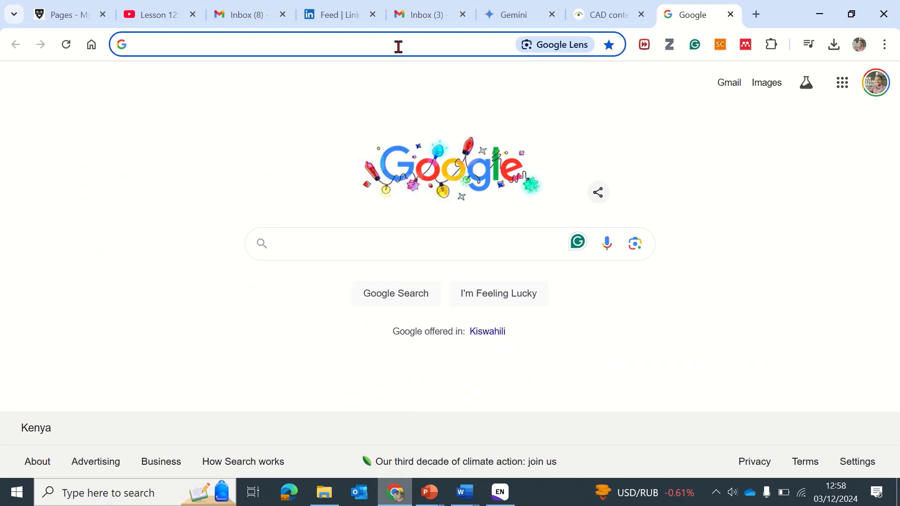
type("phy")
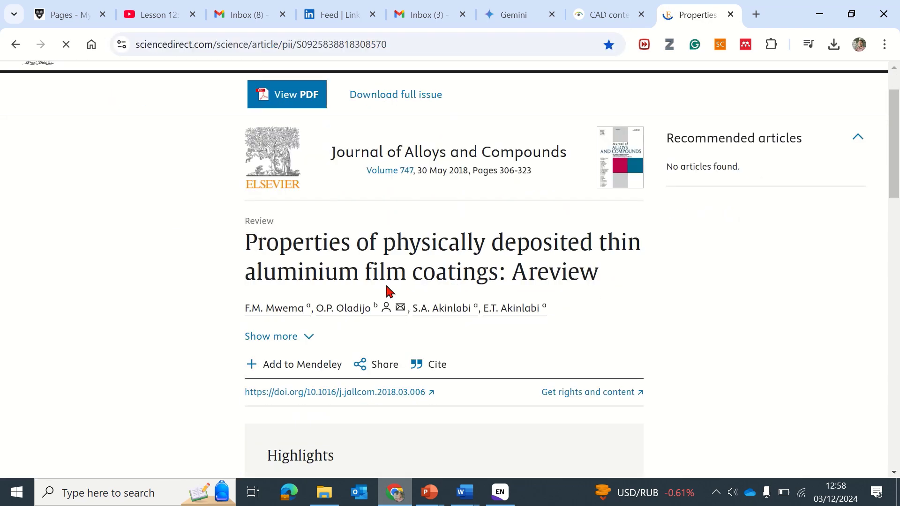
triple_click(296, 303)
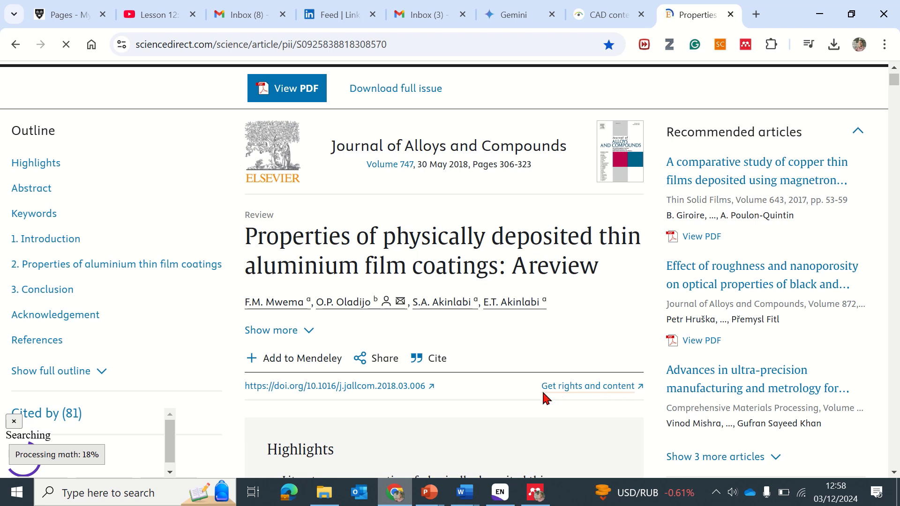
left_click_drag(524, 389, 638, 388)
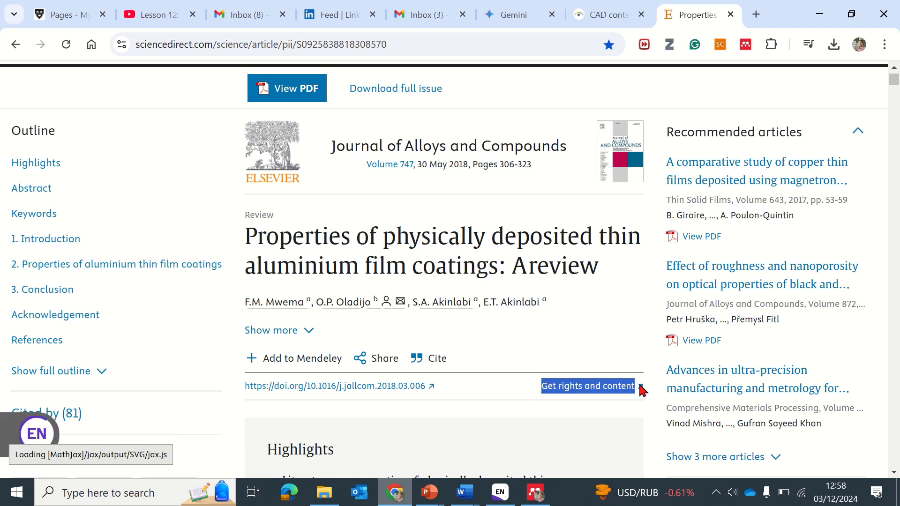
left_click(610, 327)
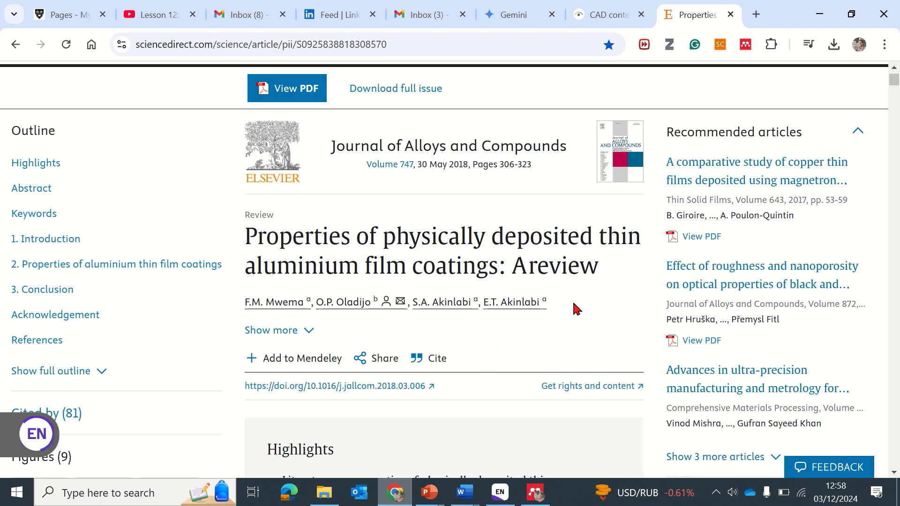
scroll(572, 310, "down", 5)
scroll(570, 291, "up", 2)
scroll(556, 295, "up", 4)
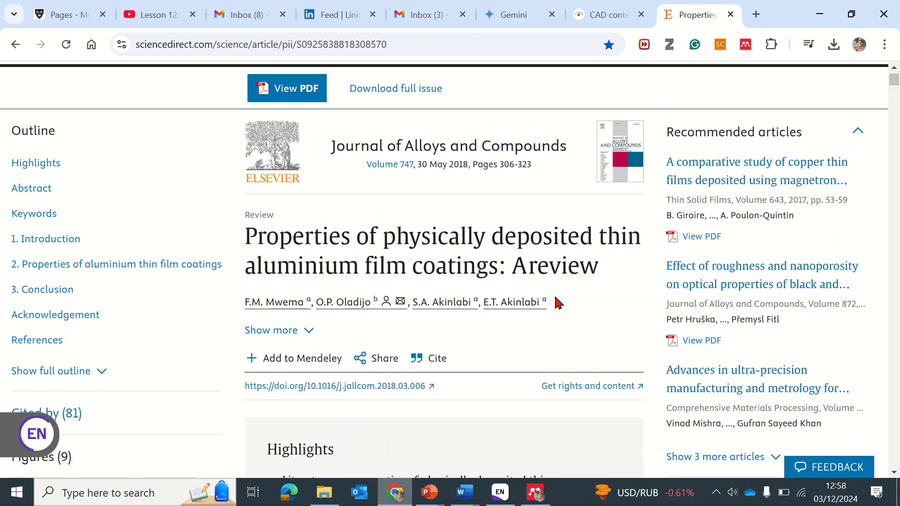
scroll(556, 295, "down", 2)
scroll(556, 307, "down", 5)
scroll(536, 362, "down", 4)
scroll(532, 362, "down", 4)
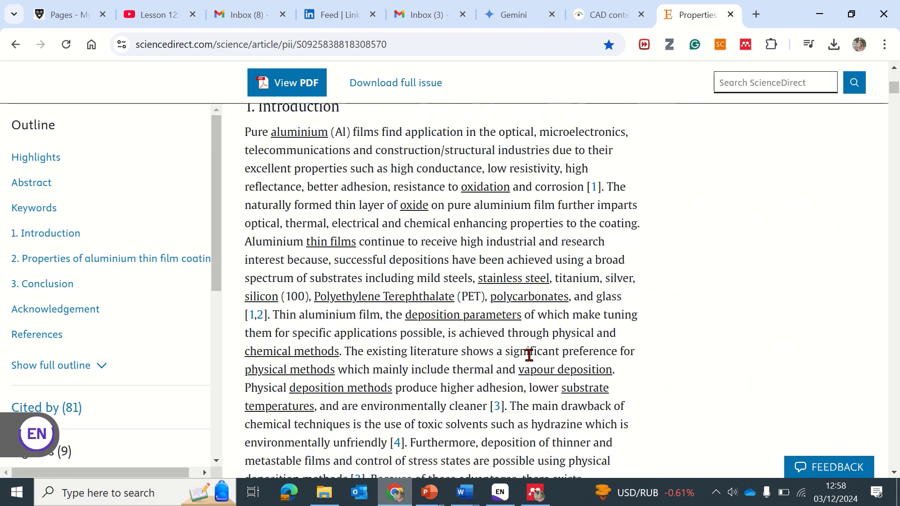
scroll(527, 355, "down", 5)
scroll(523, 355, "down", 5)
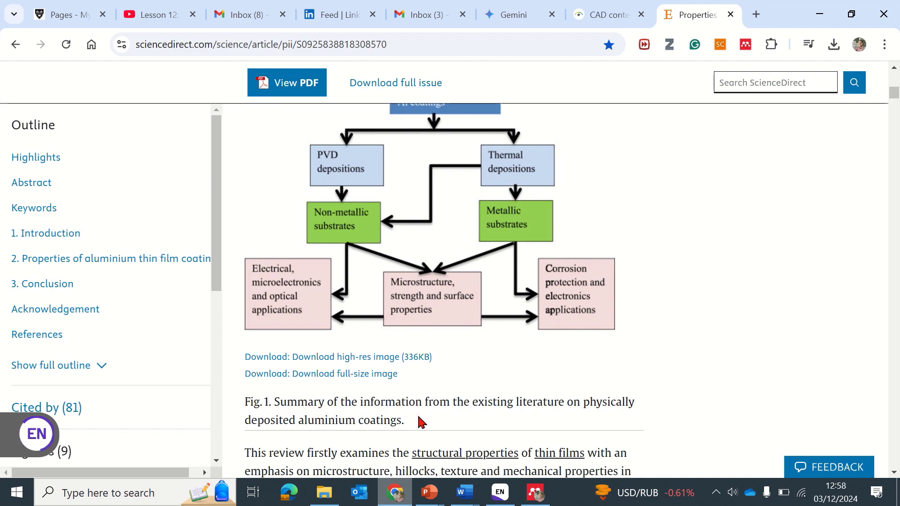
mouse_move(410, 423)
left_mouse_down()
mouse_move(257, 400)
mouse_move(281, 402)
left_mouse_up()
left_click(727, 346)
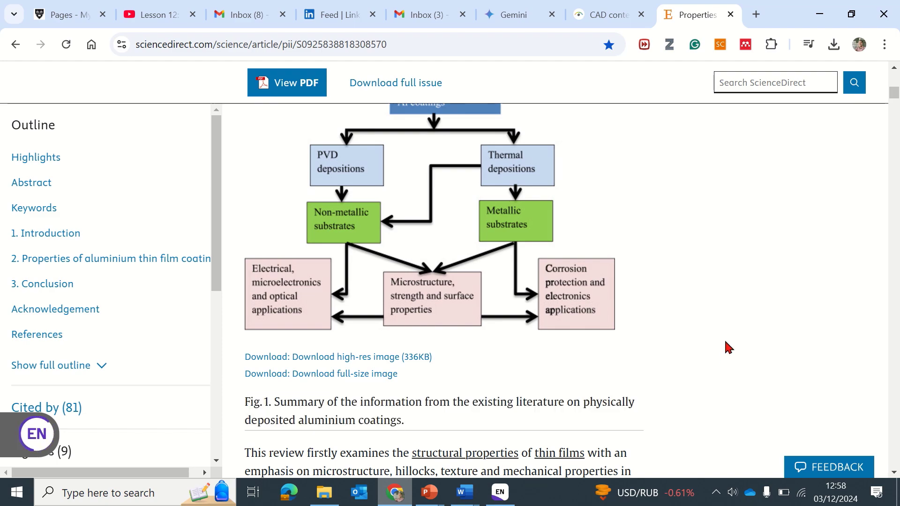
scroll(645, 299, "up", 5)
scroll(636, 290, "up", 4)
scroll(627, 282, "up", 3)
scroll(627, 281, "up", 3)
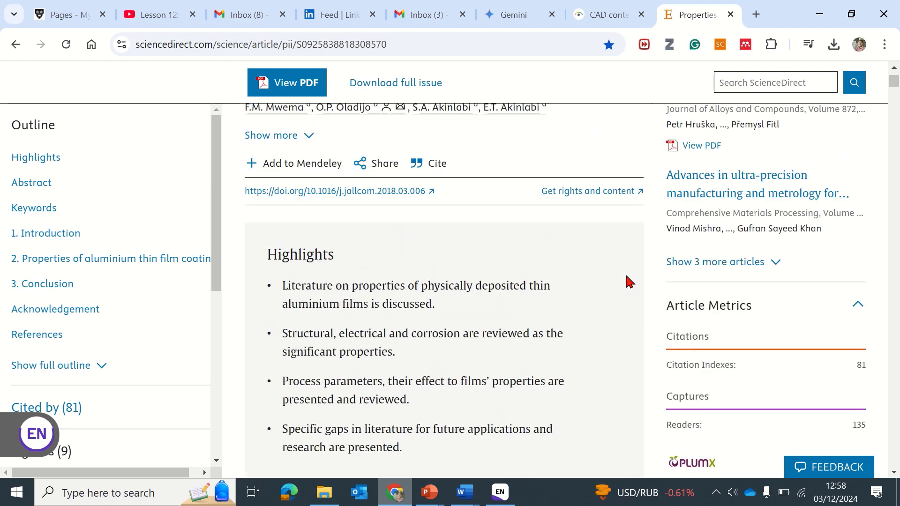
scroll(623, 281, "up", 1)
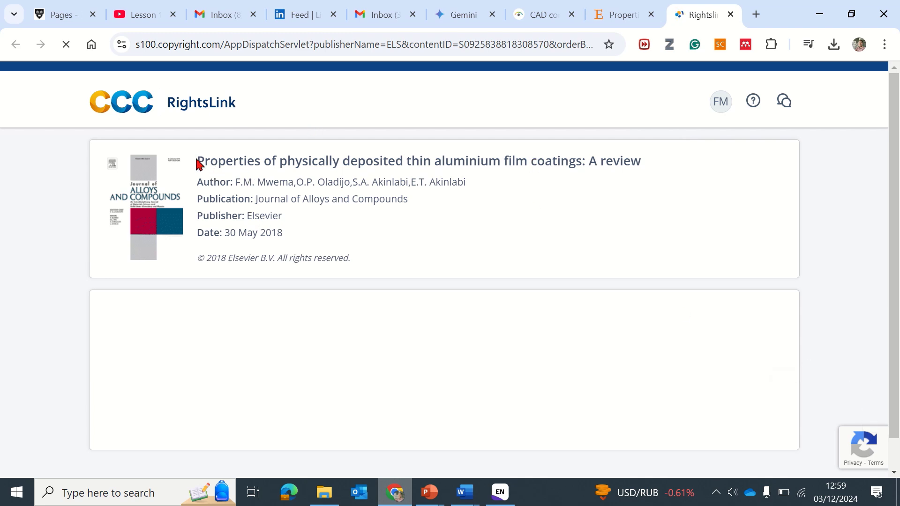
On RightsLink, review the article title, authors and partnership note, and expand the reuse options.
left_click_drag(203, 161, 594, 187)
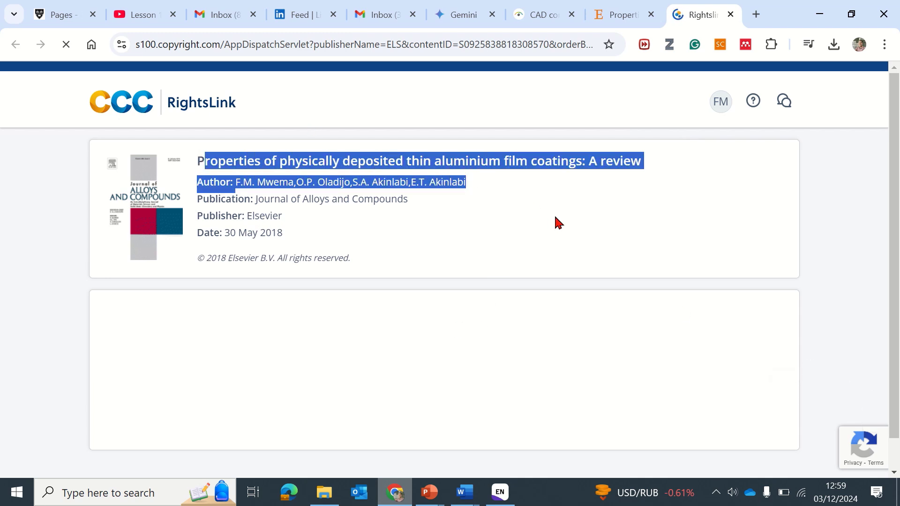
left_click(470, 257)
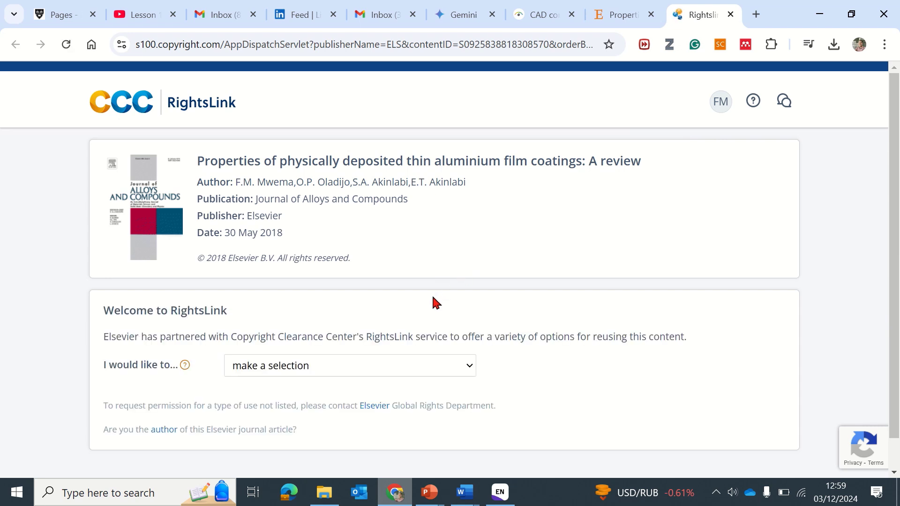
scroll(452, 299, "down", 1)
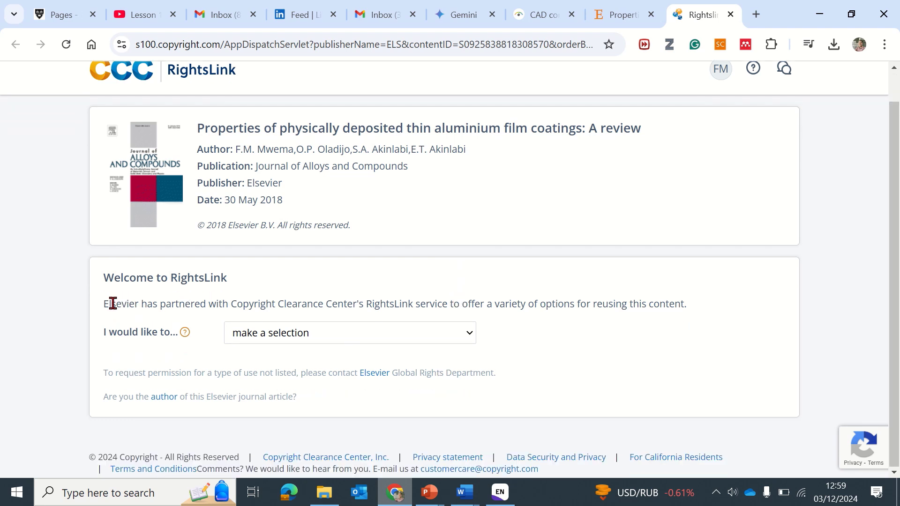
mouse_move(231, 308)
left_mouse_down()
mouse_move(586, 318)
mouse_move(703, 310)
left_mouse_up()
left_click(703, 309)
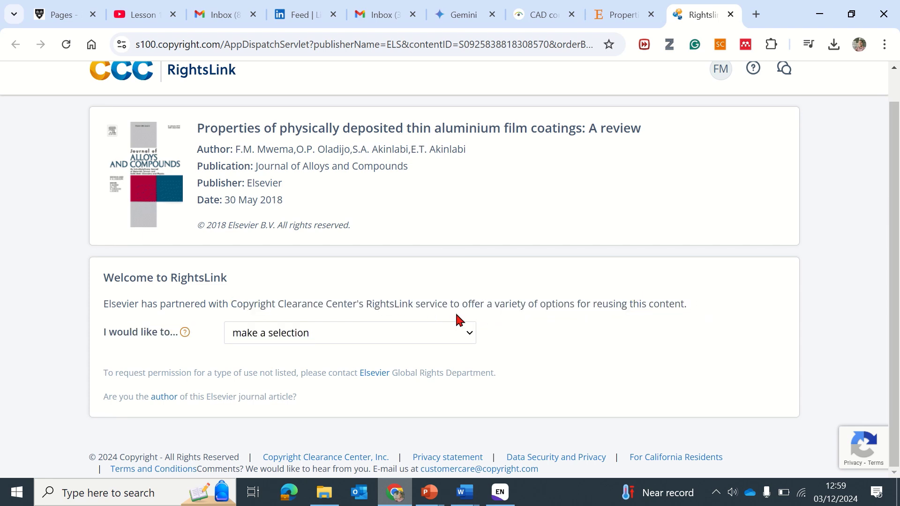
left_click(368, 344)
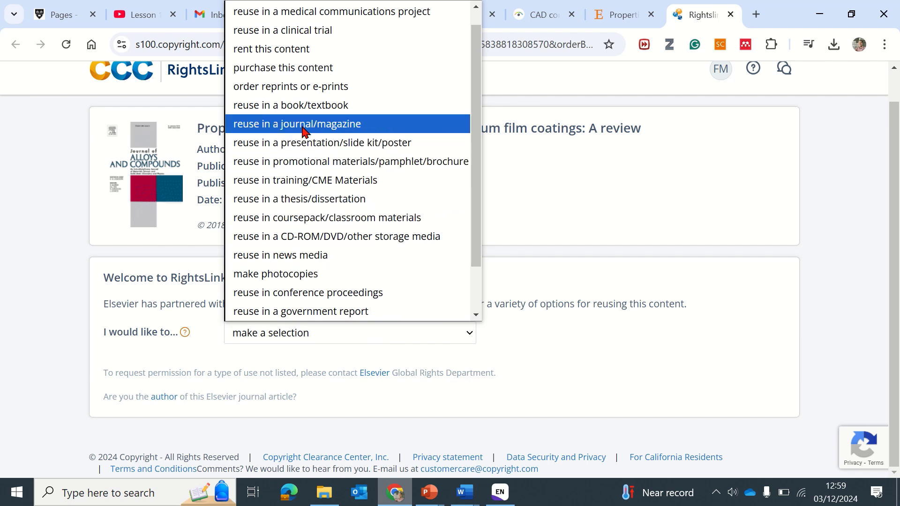
Choose journal/magazine reuse, an academic/educational institute requester, Elsevier as publisher, and figures/tables/illustrations content.
left_click(303, 132)
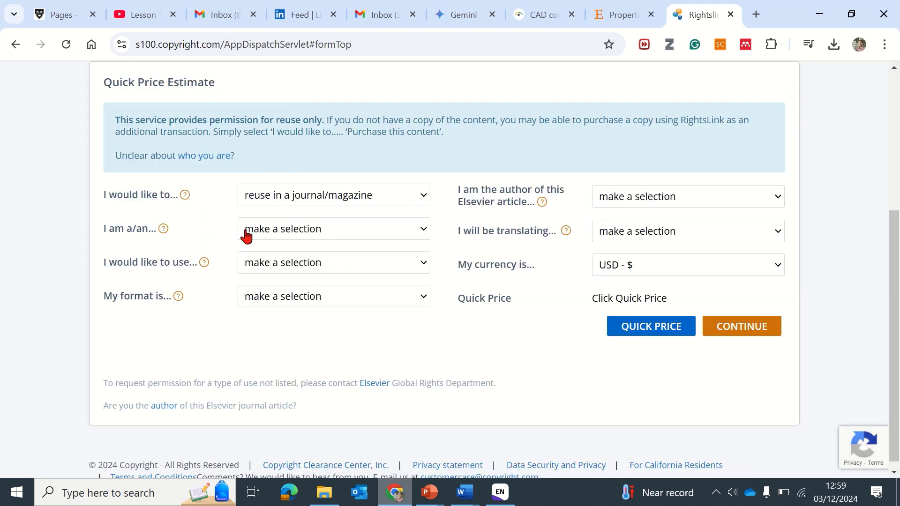
left_click(290, 236)
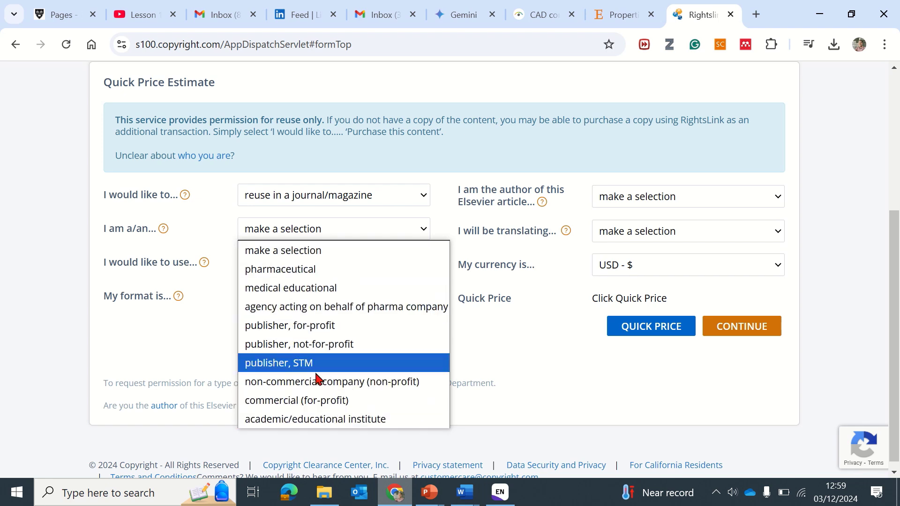
left_click(303, 419)
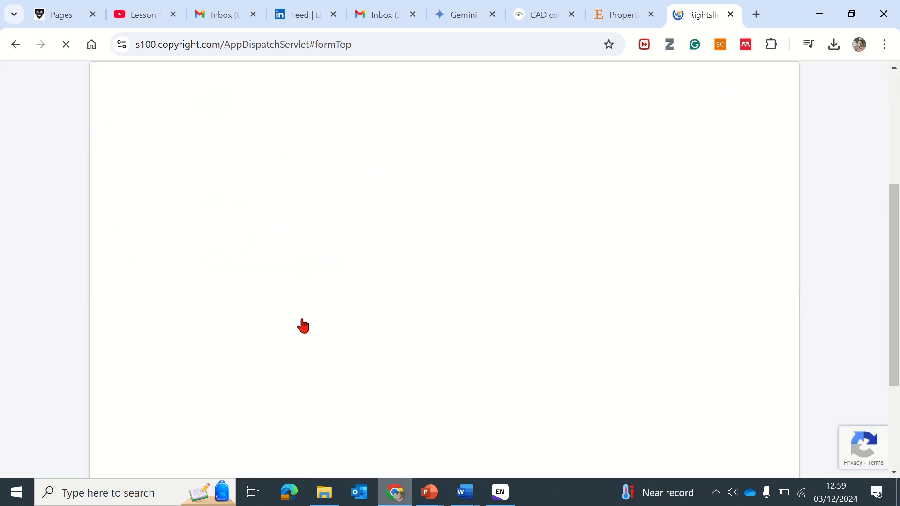
left_click(332, 268)
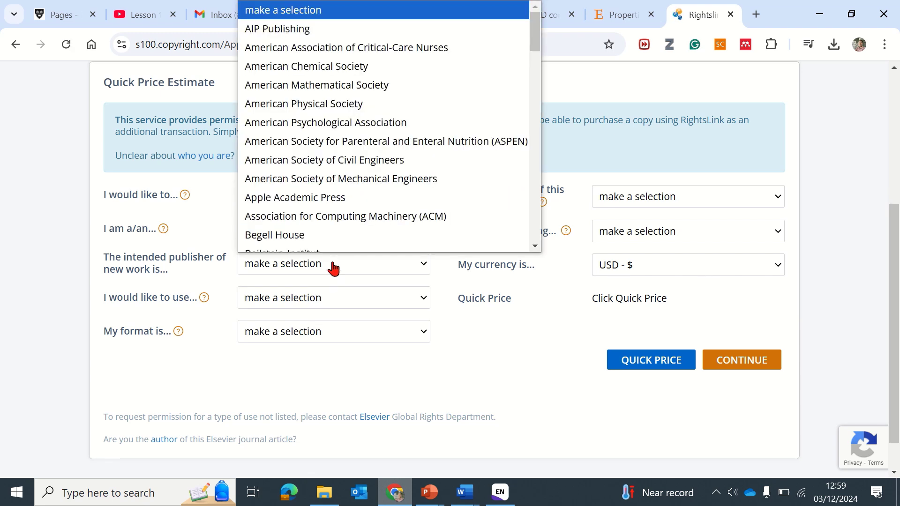
scroll(337, 234, "down", 1)
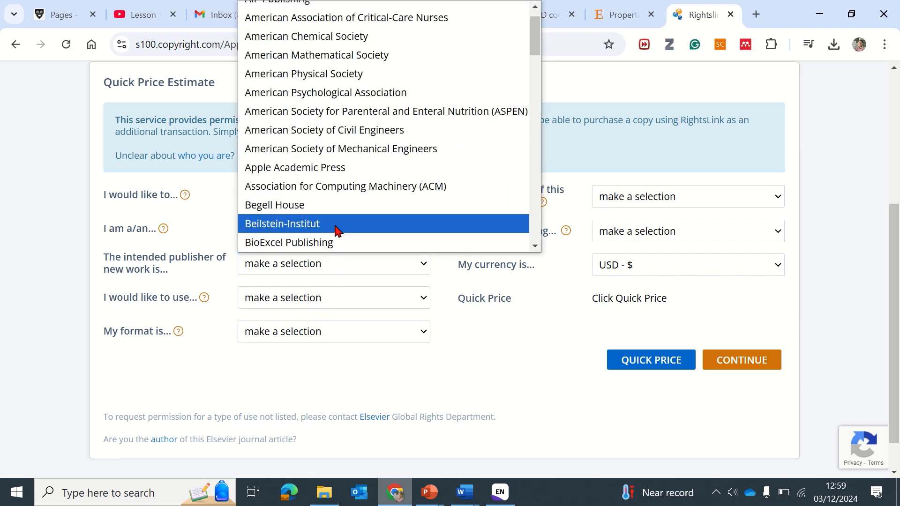
scroll(335, 230, "down", 3)
scroll(332, 211, "down", 2)
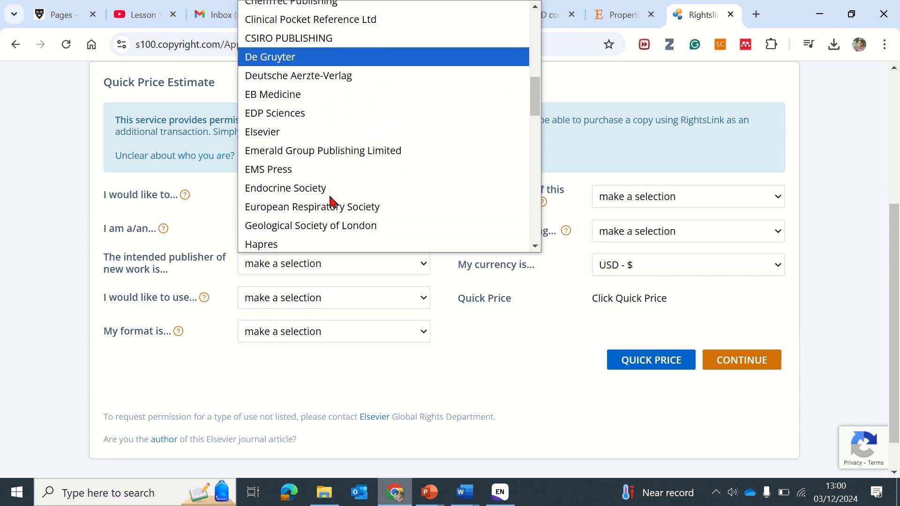
left_click(276, 133)
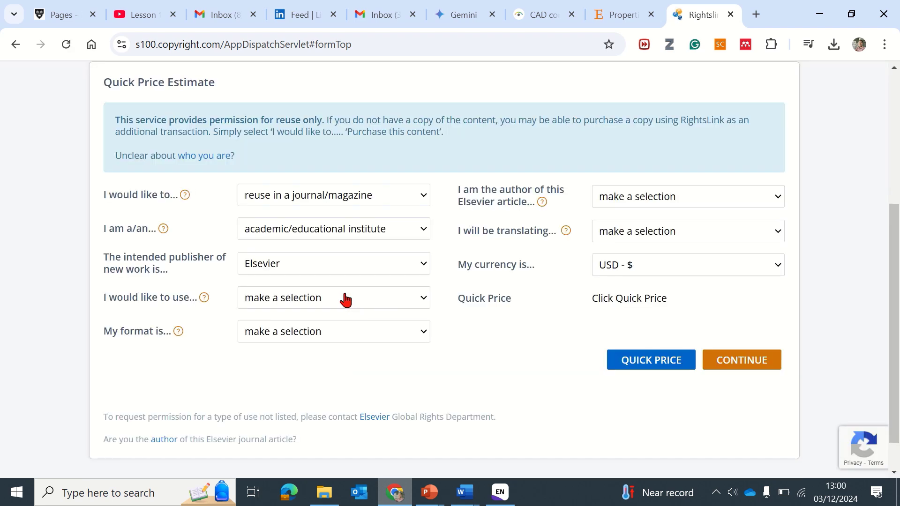
left_click(342, 300)
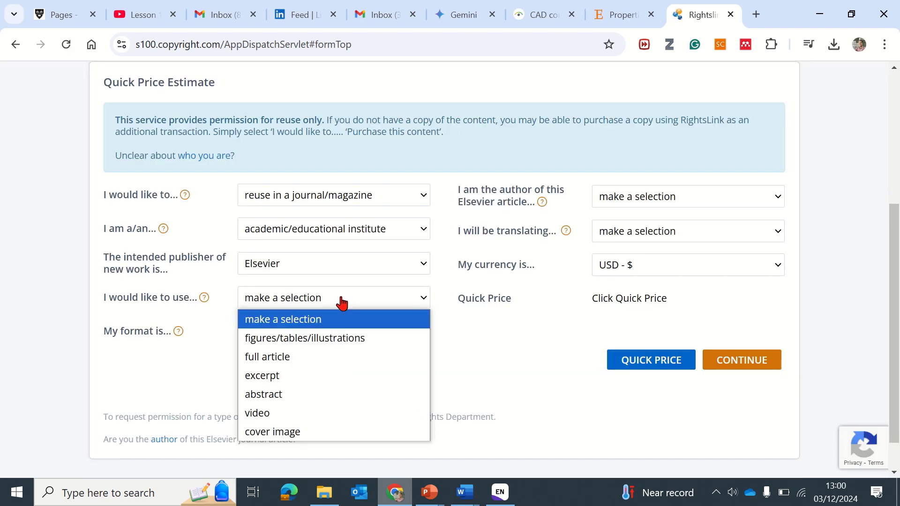
left_click(331, 338)
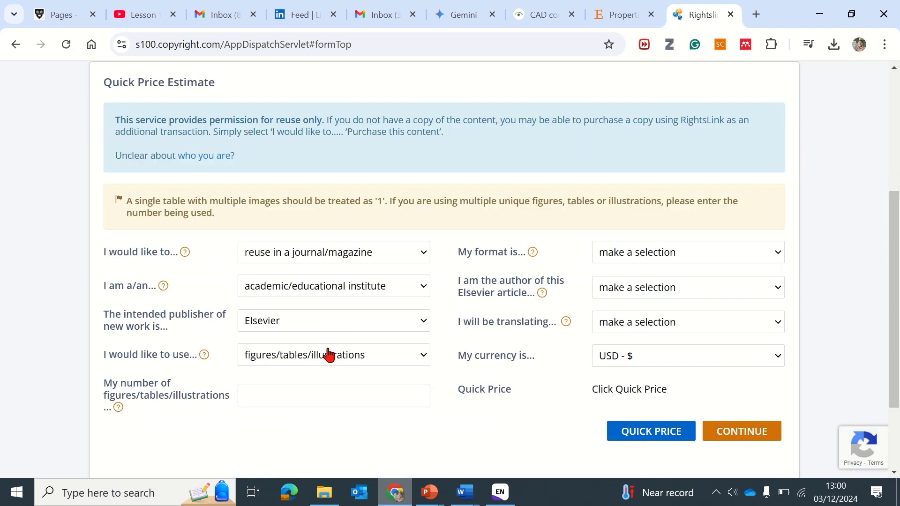
scroll(287, 392, "down", 1)
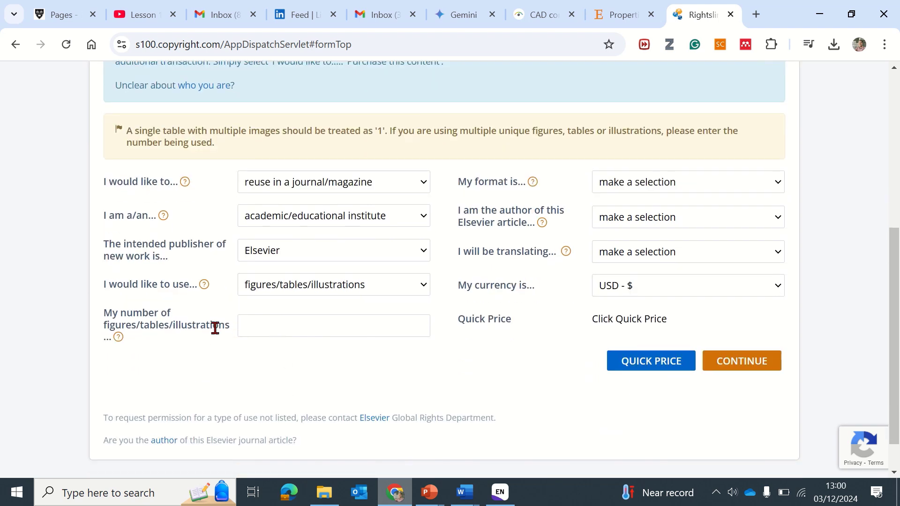
Begin the figure quantity, then set the format to electronic and authorship to Yes.
left_click(310, 328)
type("2")
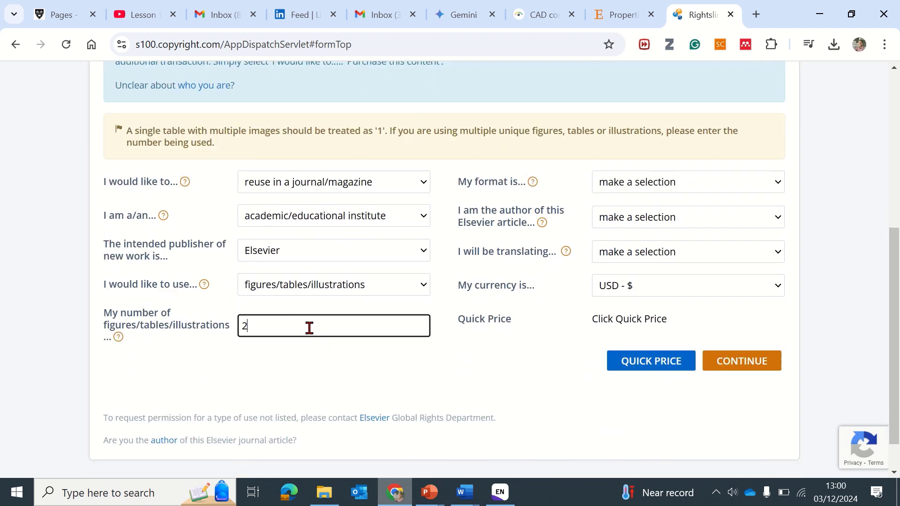
left_click(671, 182)
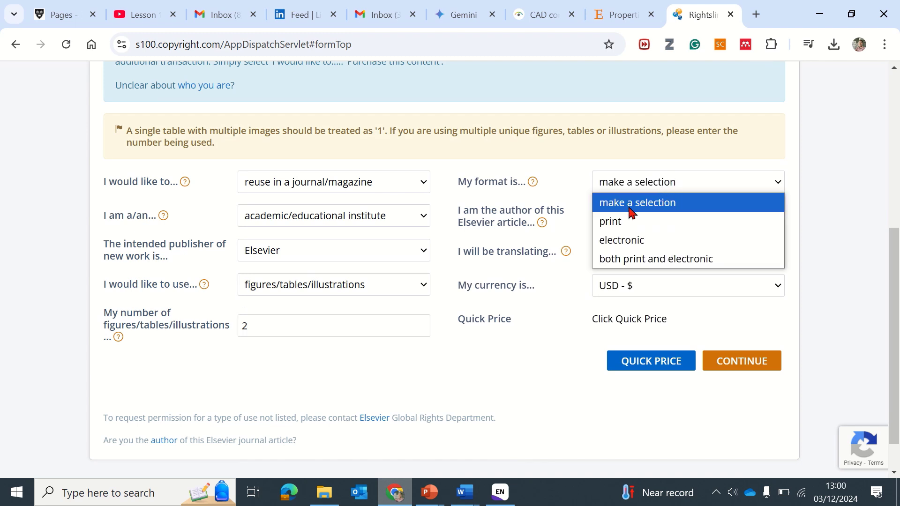
left_click(622, 245)
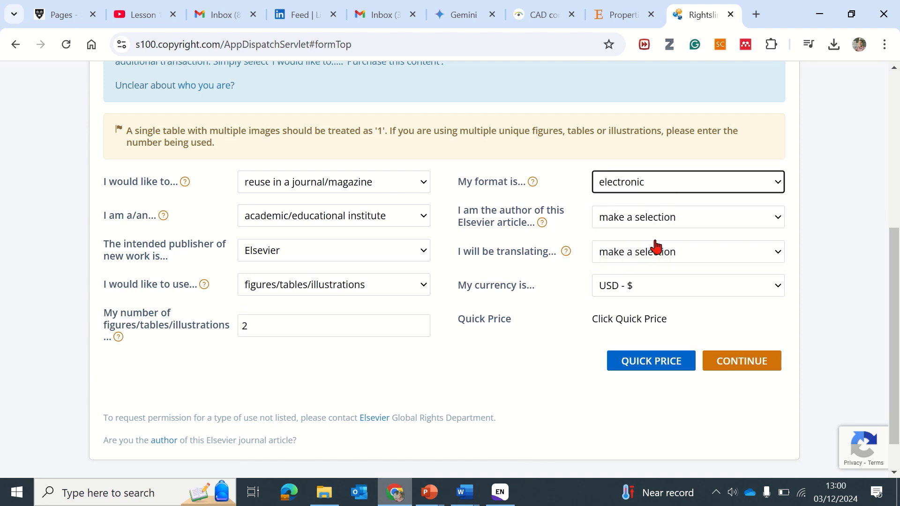
left_click(664, 222)
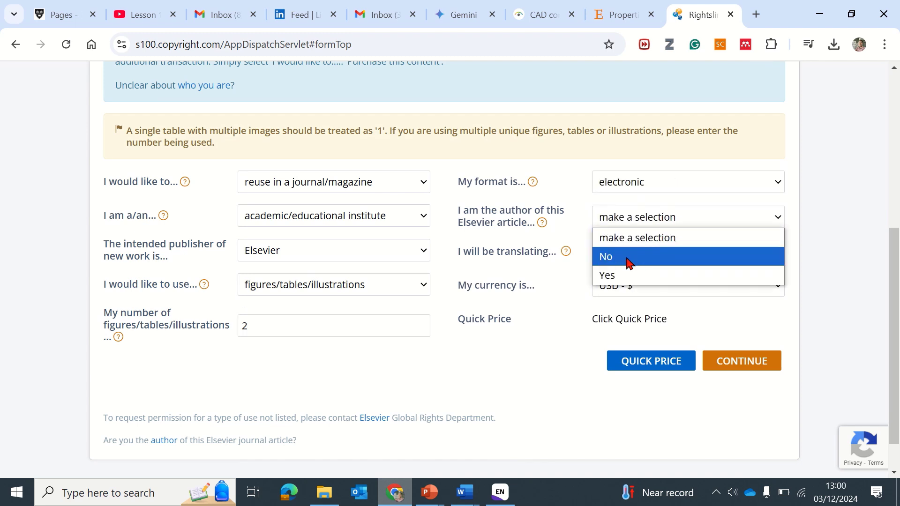
left_click(623, 275)
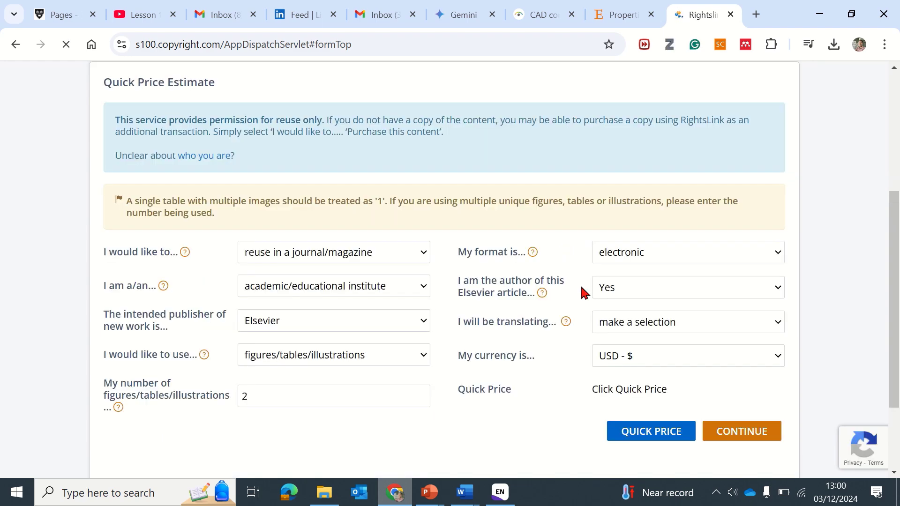
Set translation to No and currency to GBP, then confirm the 0.00 GBP quick price.
left_click(637, 335)
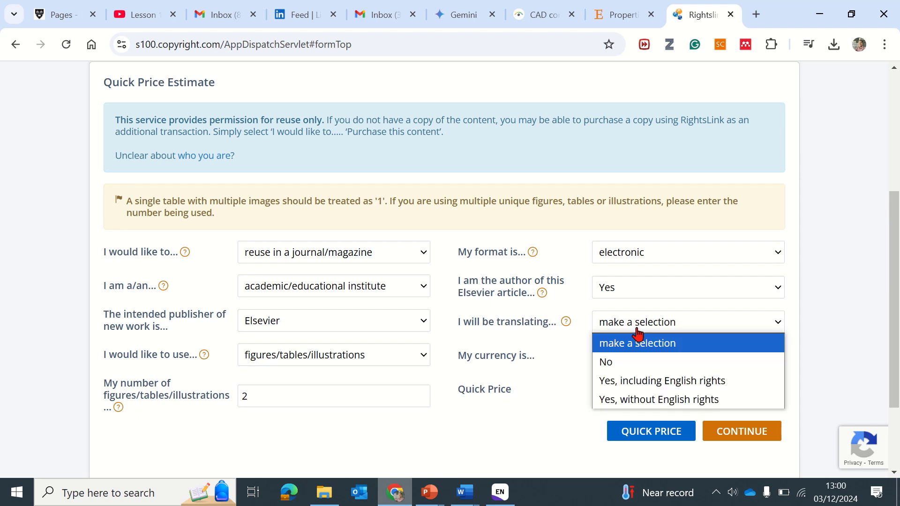
left_click(626, 362)
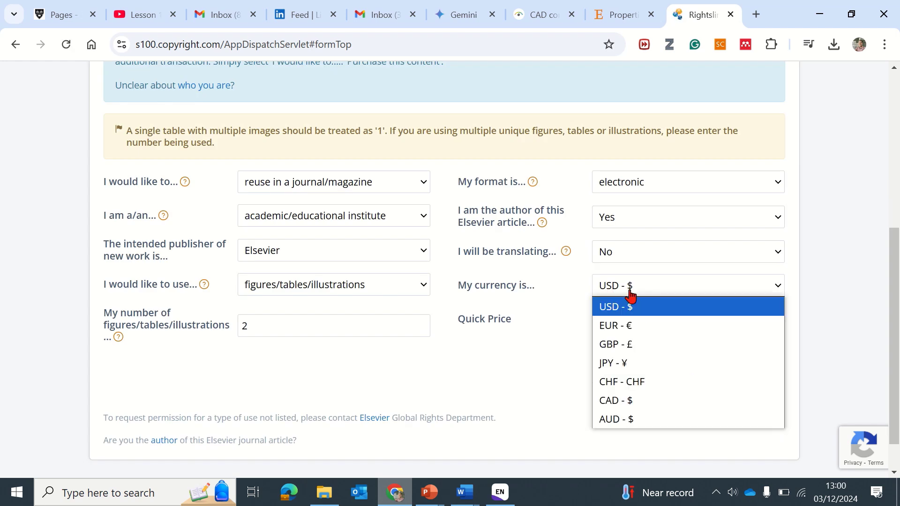
left_click(624, 344)
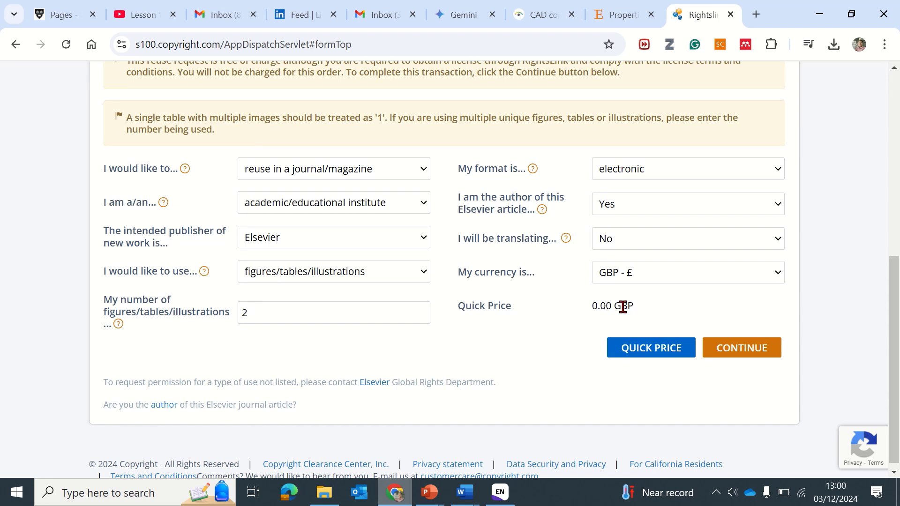
left_click_drag(634, 307, 597, 306)
Recheck the 0.00 GBP quick price and continue to the About Your Work form.
left_click(587, 312)
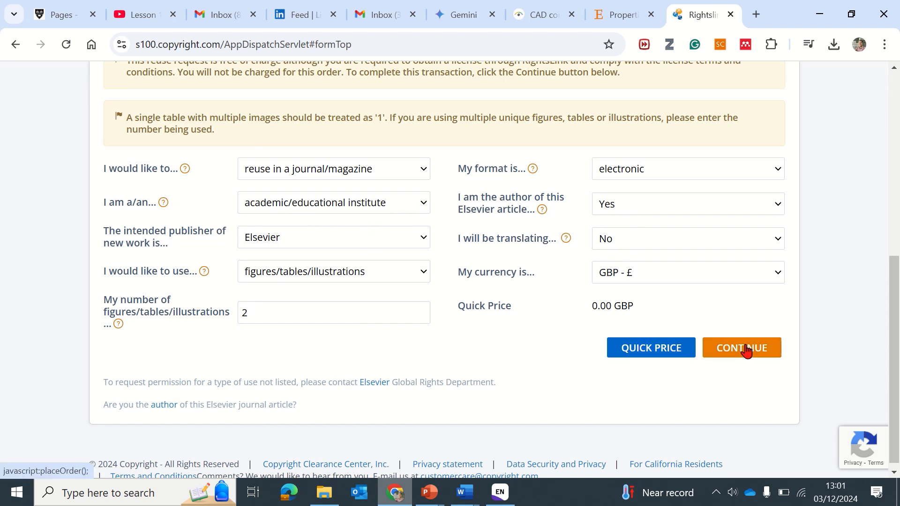
mouse_move(633, 306)
left_mouse_down()
mouse_move(596, 304)
mouse_move(637, 307)
left_mouse_up()
left_click(589, 310)
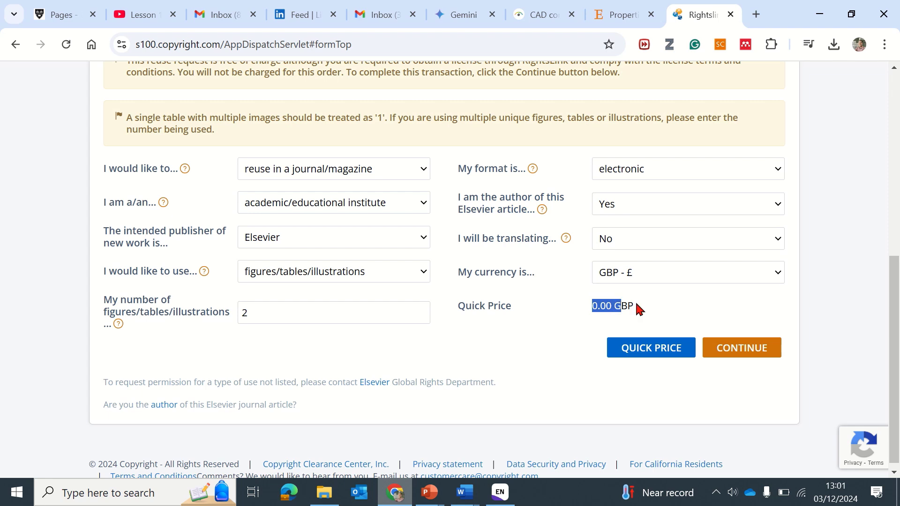
left_click(740, 349)
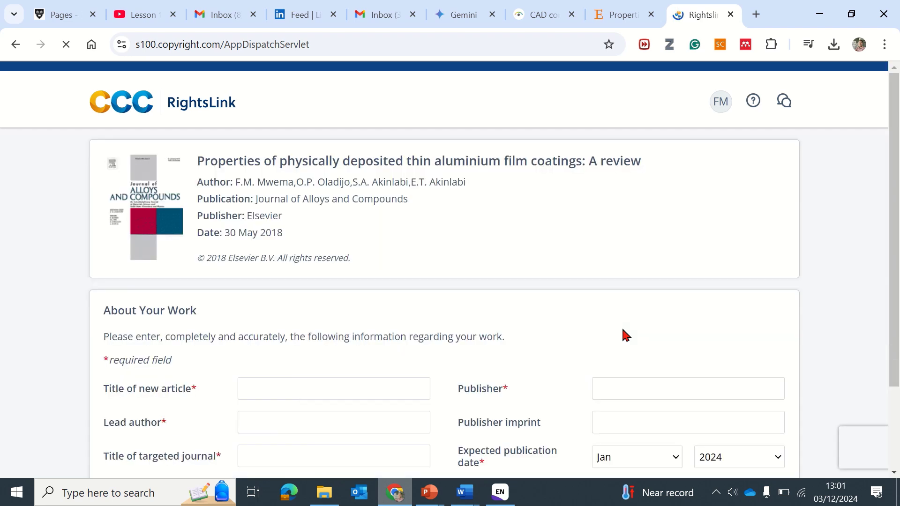
scroll(623, 336, "down", 1)
scroll(541, 330, "down", 1)
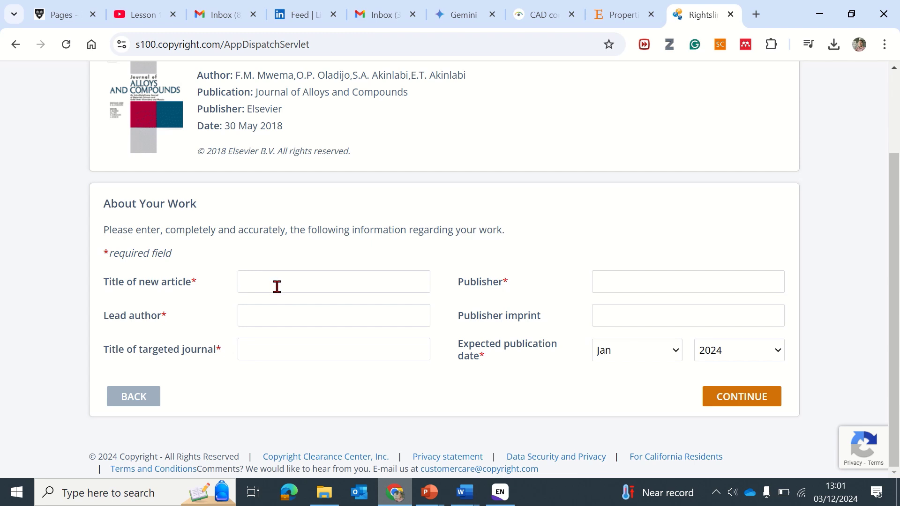
Enter the thin films deposition title, lead author FM Mwema, Materials & Design, and Elsevier.
left_click(277, 286)
type("thin films deposition")
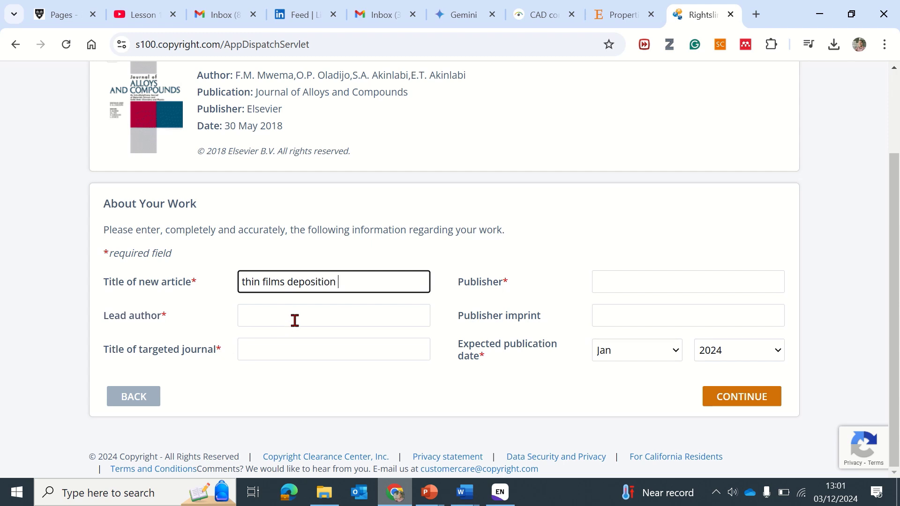
left_click(295, 318)
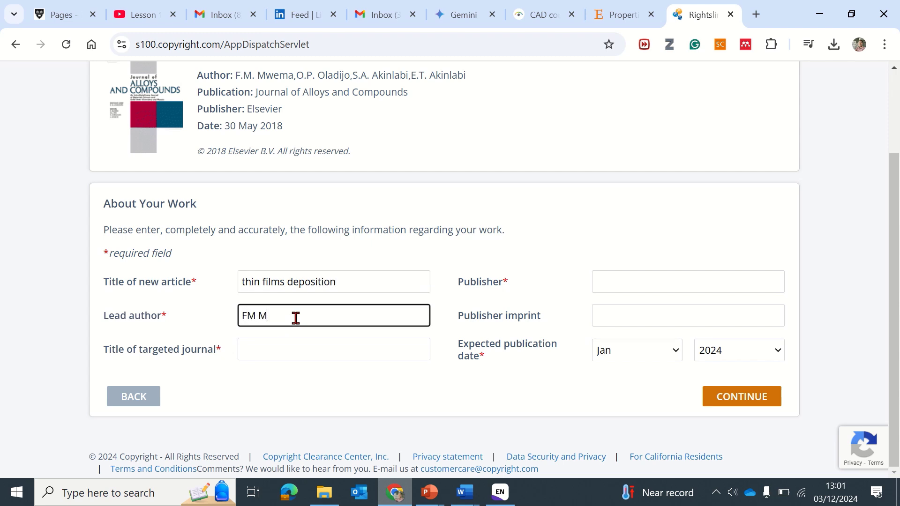
left_click(288, 342)
type("Materials & Design")
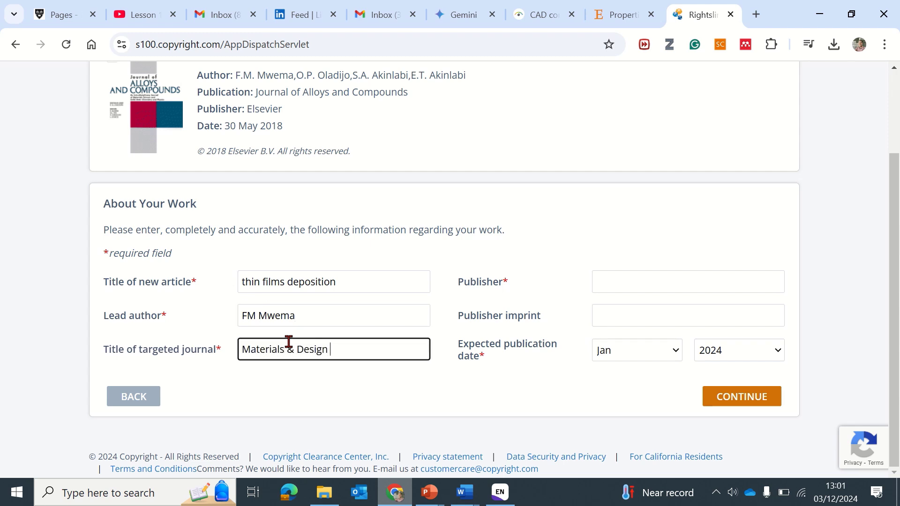
left_click(651, 285)
type("Elsevier")
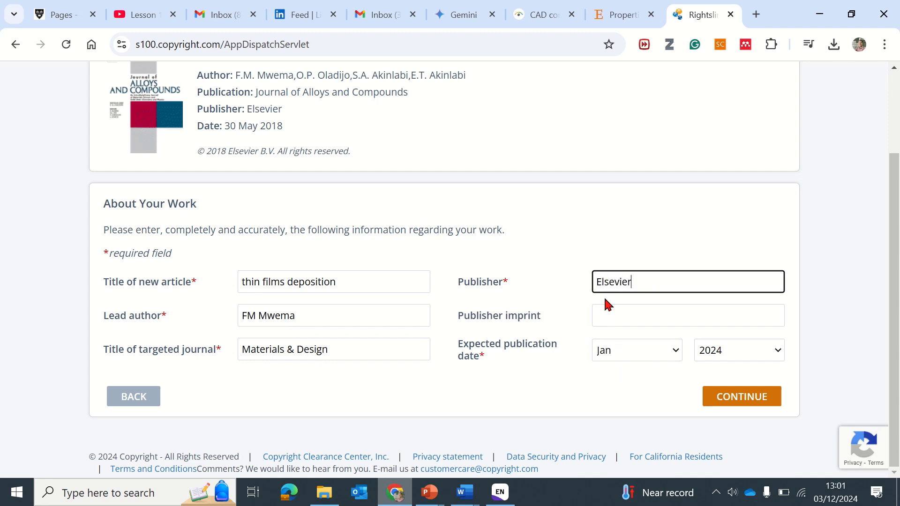
Set the publication date to May 2025.
left_click_drag(539, 315, 464, 316)
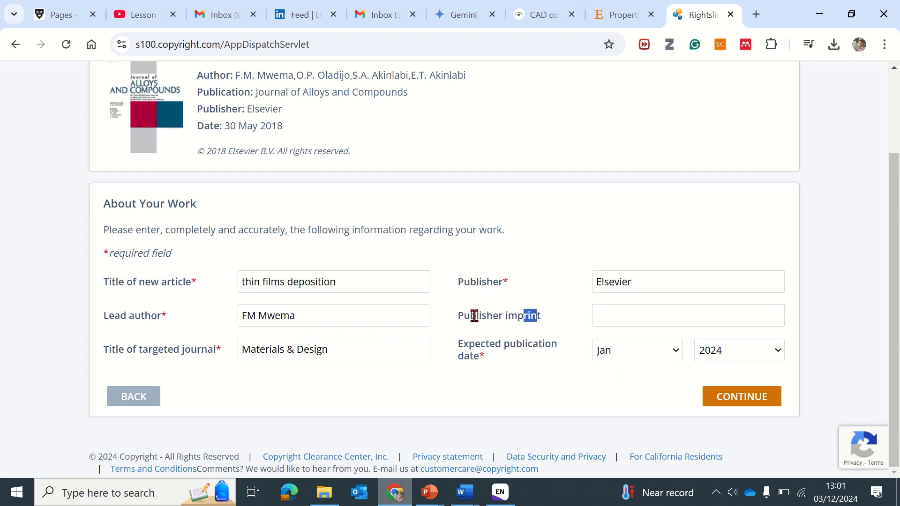
left_click(619, 360)
left_click(622, 198)
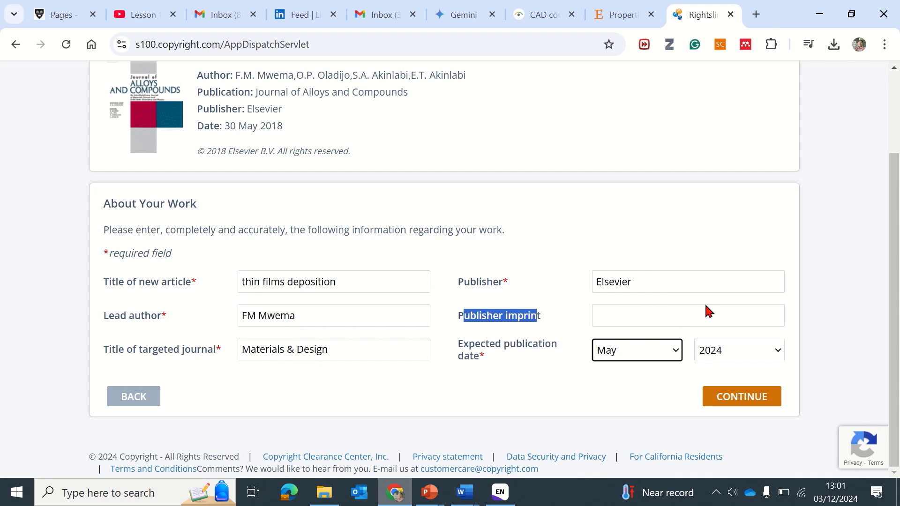
left_click(735, 360)
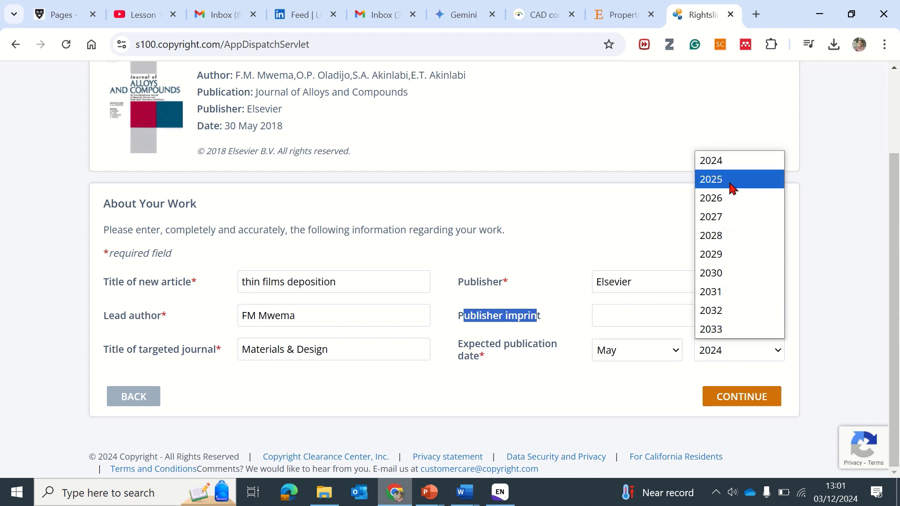
left_click(731, 187)
left_click(521, 317)
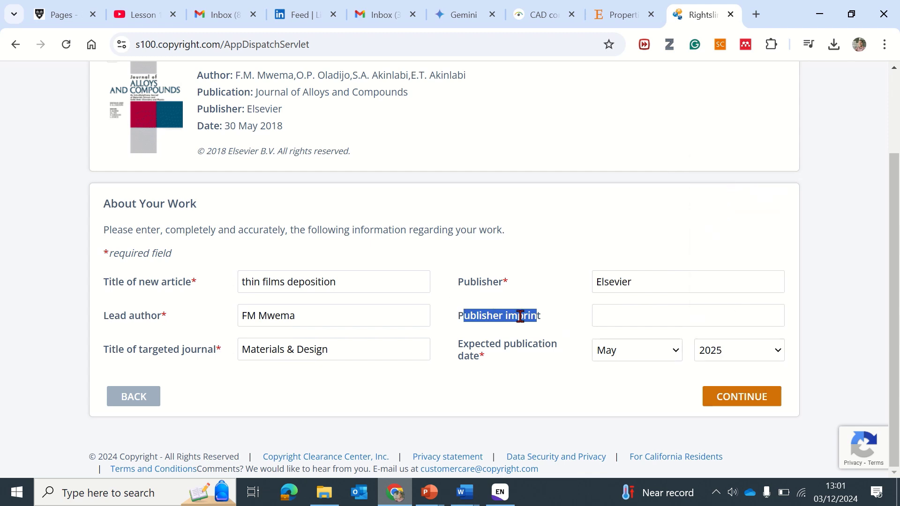
Submit the work details, read the portions instructions, and start filling the Portions field.
left_click(758, 404)
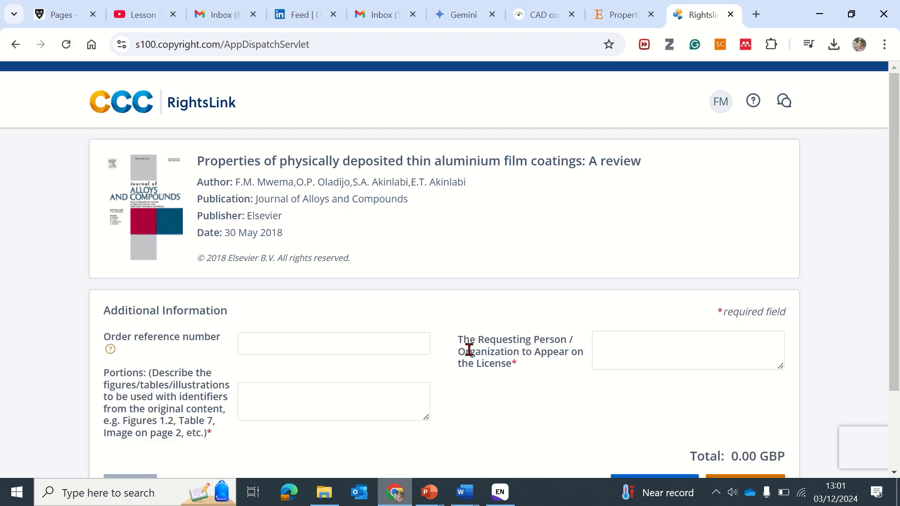
scroll(469, 349, "down", 1)
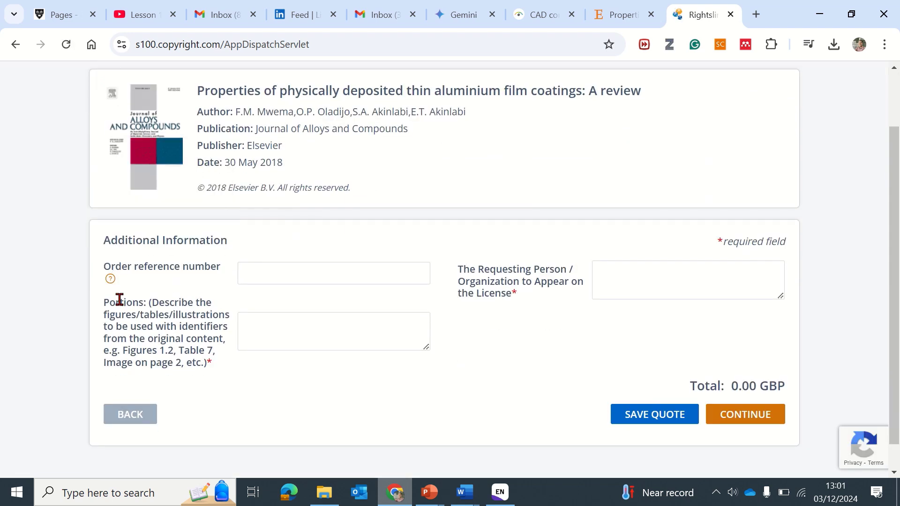
left_click_drag(128, 312, 188, 332)
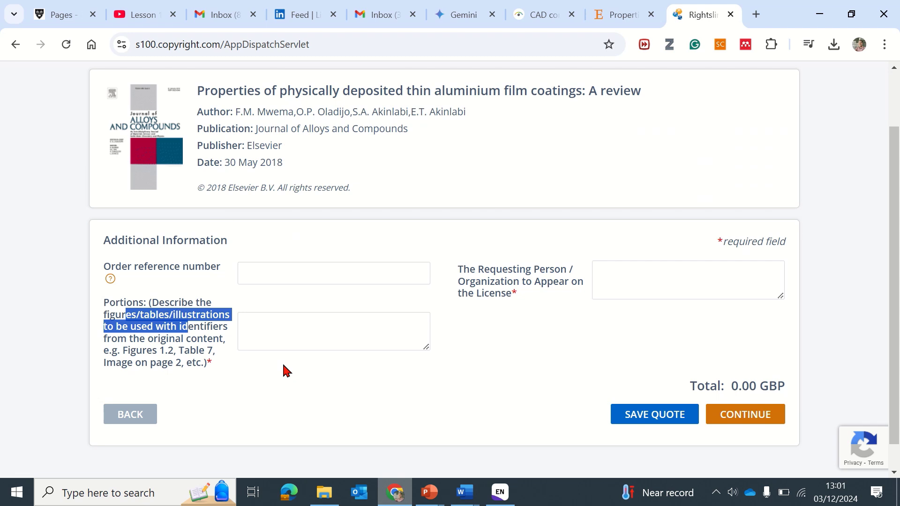
left_click(265, 330)
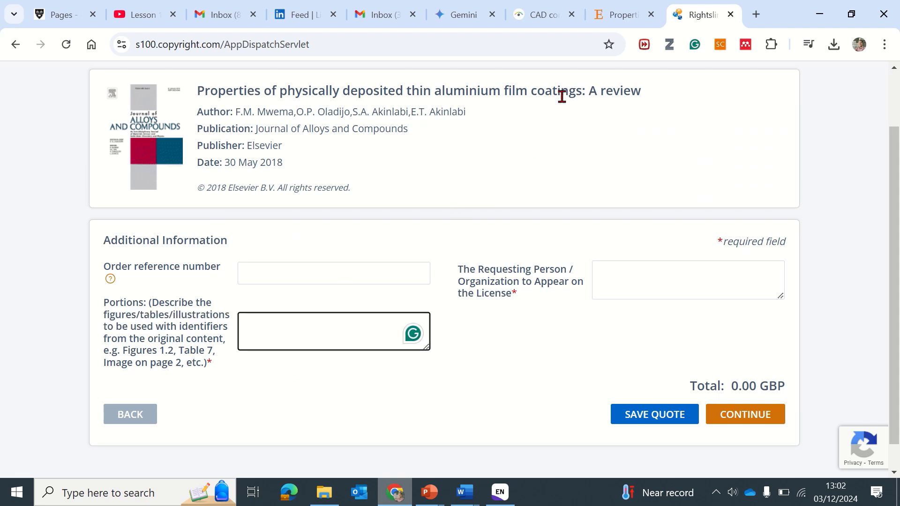
Look through Figures 1–2 in the ScienceDirect review and highlight the Table 1 caption.
left_click(613, 23)
scroll(424, 227, "down", 2)
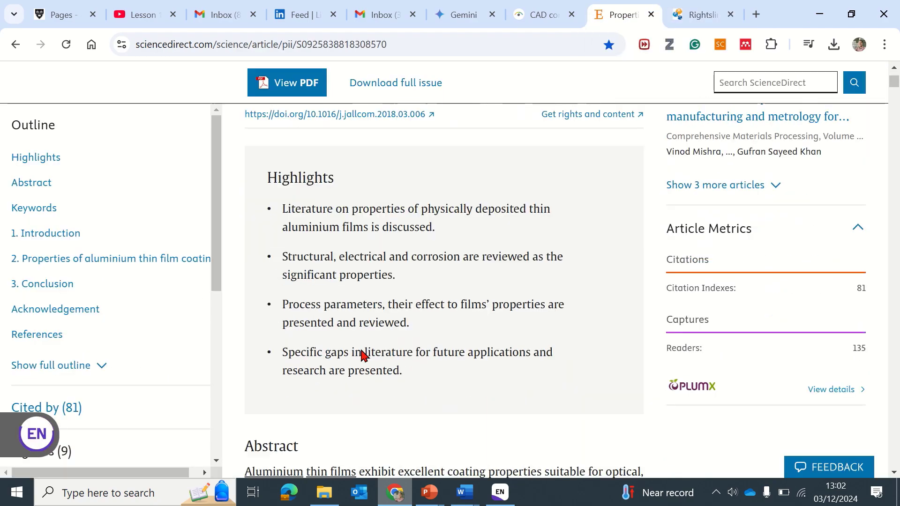
scroll(362, 356, "down", 4)
scroll(362, 356, "down", 4)
scroll(361, 356, "down", 3)
scroll(361, 356, "down", 4)
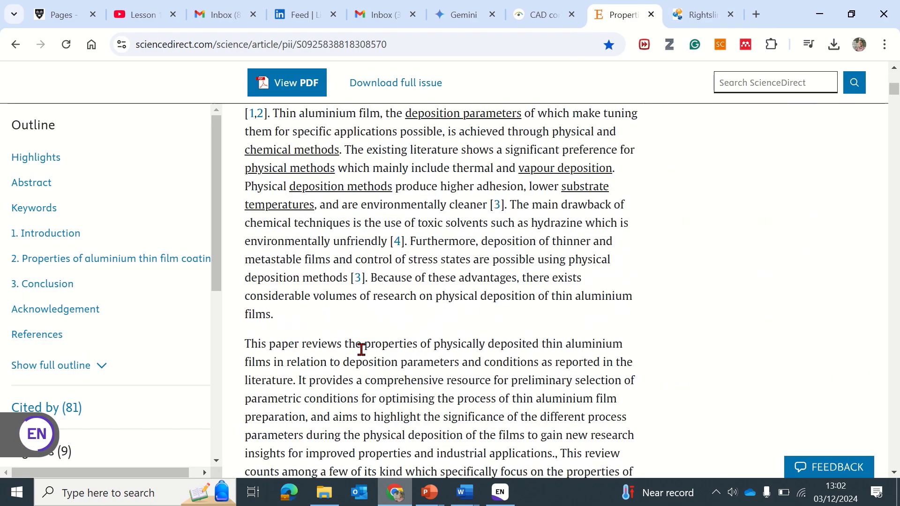
scroll(361, 355, "down", 3)
scroll(361, 356, "down", 3)
scroll(362, 355, "down", 1)
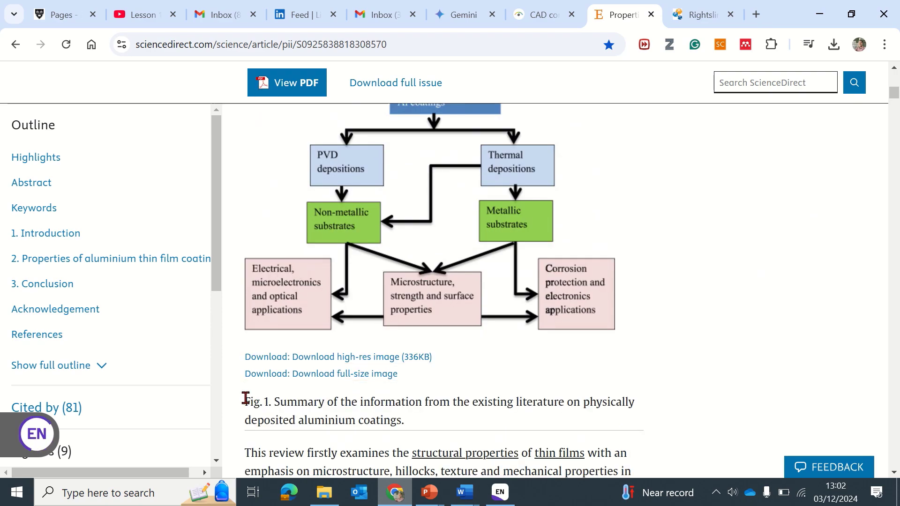
left_click_drag(246, 401, 284, 399)
scroll(342, 392, "down", 5)
scroll(341, 392, "down", 5)
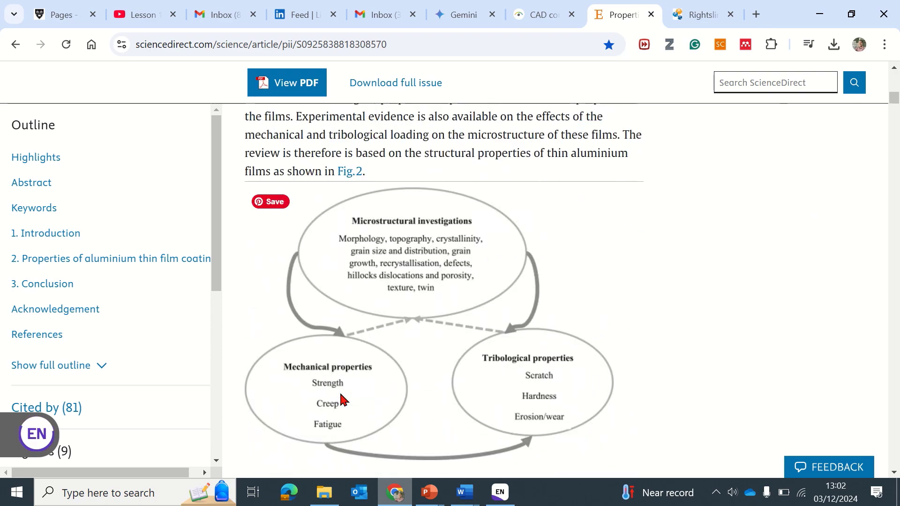
scroll(342, 395, "down", 3)
scroll(343, 400, "down", 3)
scroll(342, 398, "down", 5)
scroll(343, 400, "down", 4)
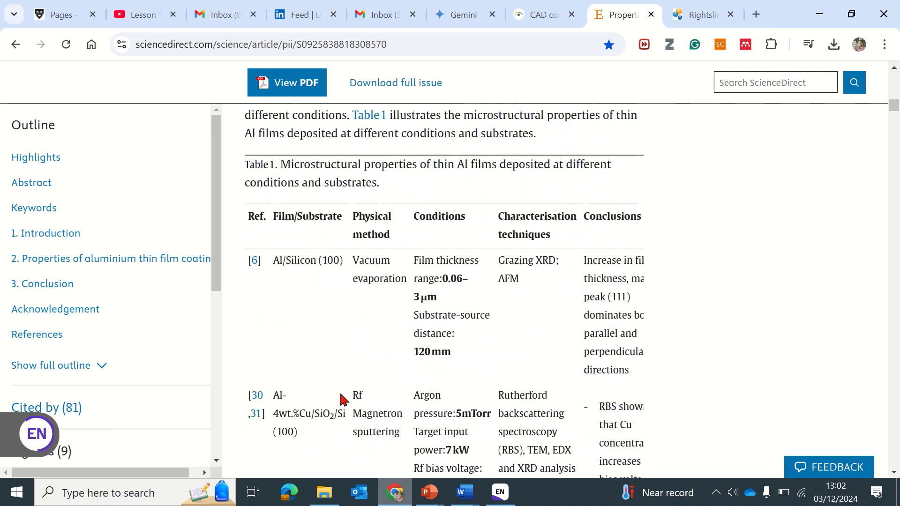
scroll(285, 286, "down", 1)
scroll(242, 274, "up", 2)
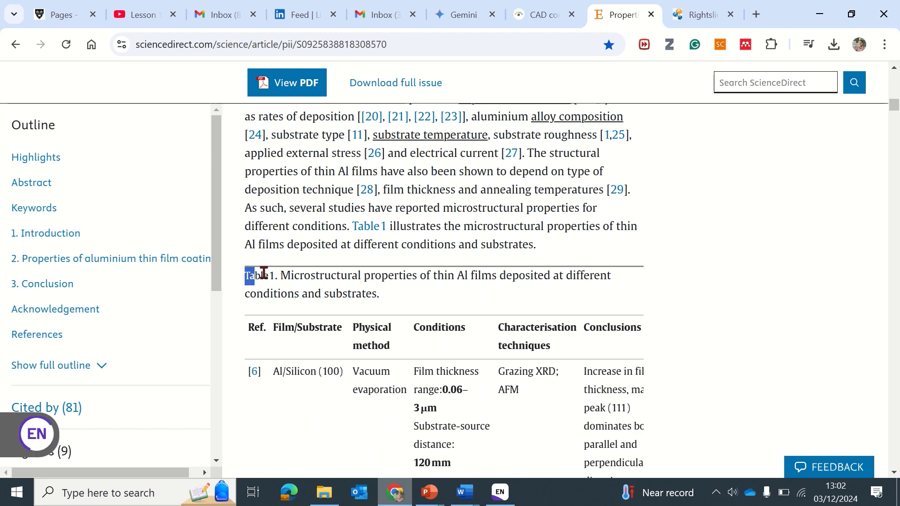
left_click_drag(244, 275, 279, 275)
Back on RightsLink, name the license requester, check the 0.00 GBP total, and continue to order review.
left_click(689, 13)
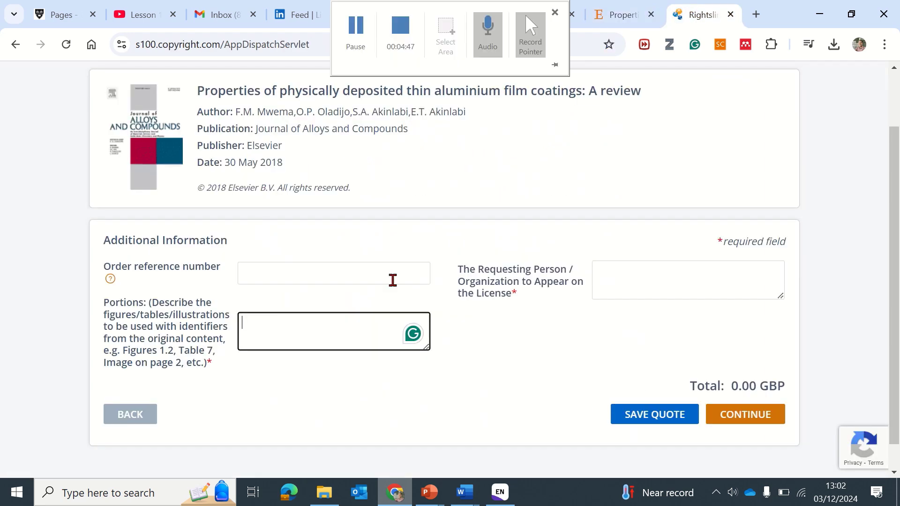
type("Table 1 and Figure 1")
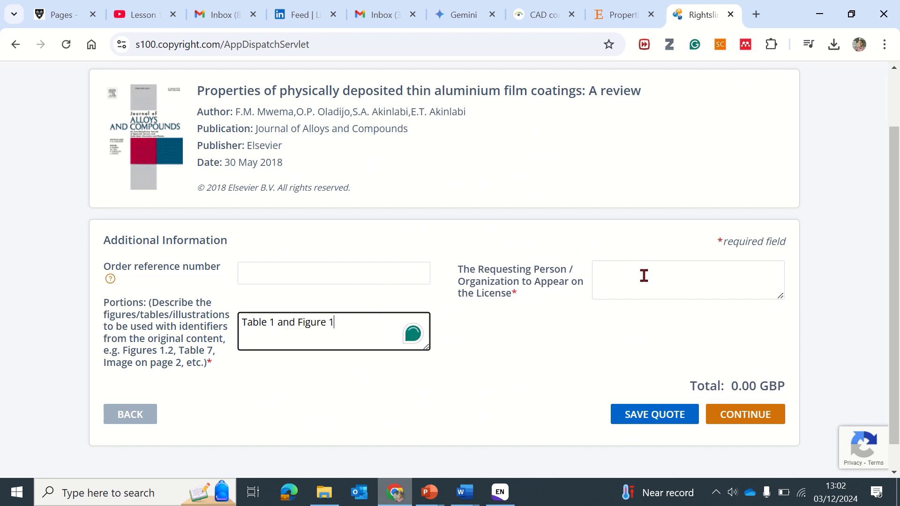
left_click(643, 275)
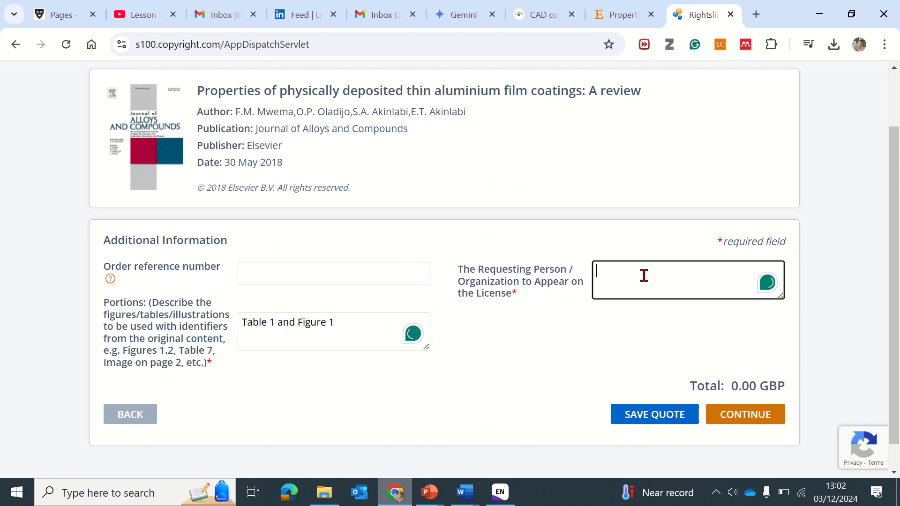
type("redrick")
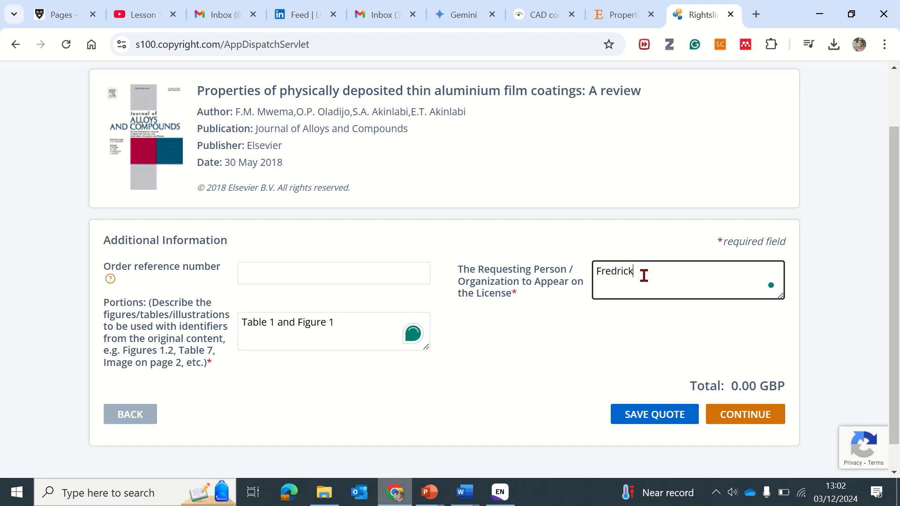
type(" Mwema")
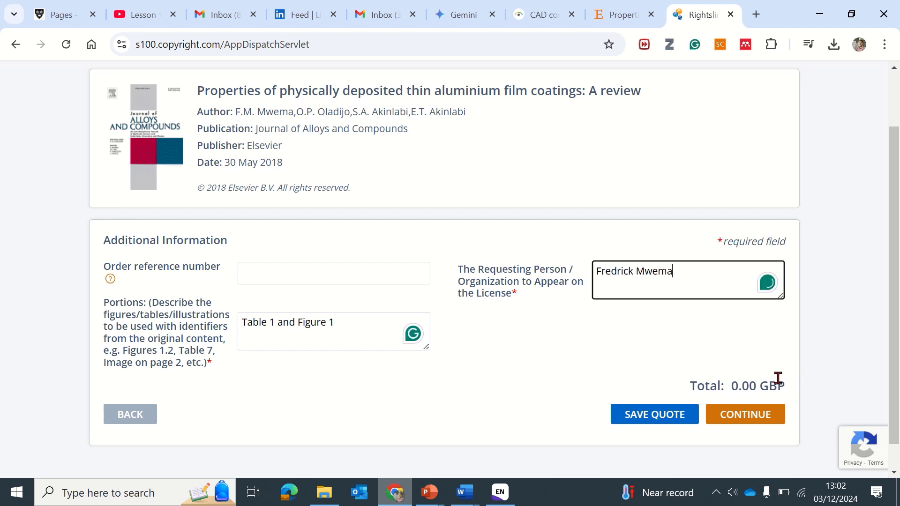
left_click_drag(731, 386, 774, 390)
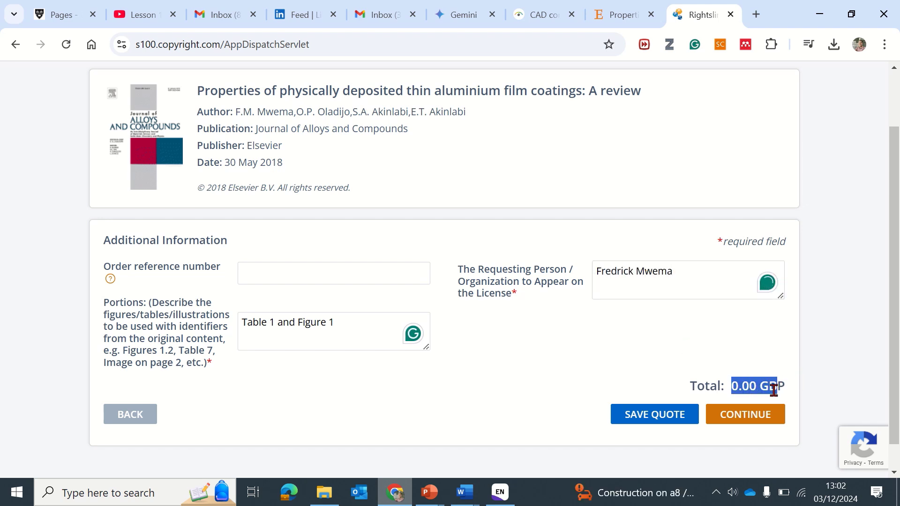
left_click(718, 380)
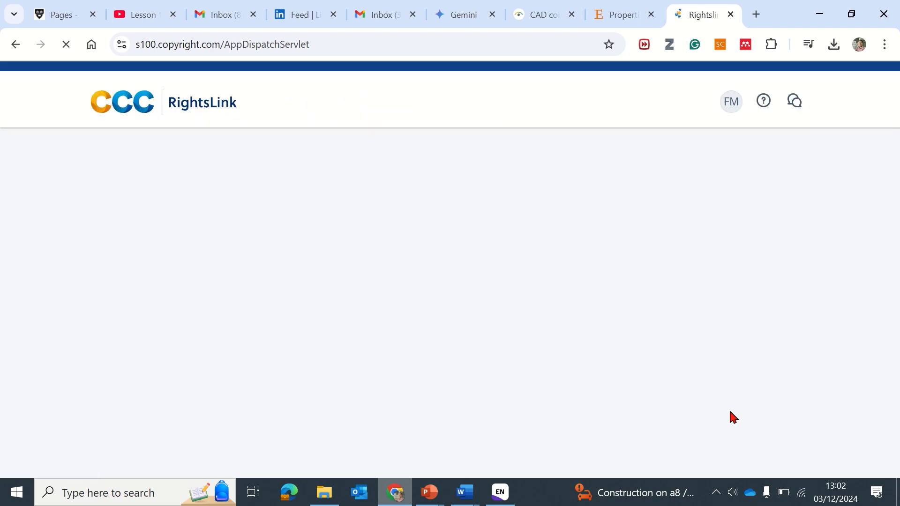
scroll(690, 356, "down", 2)
scroll(689, 356, "down", 3)
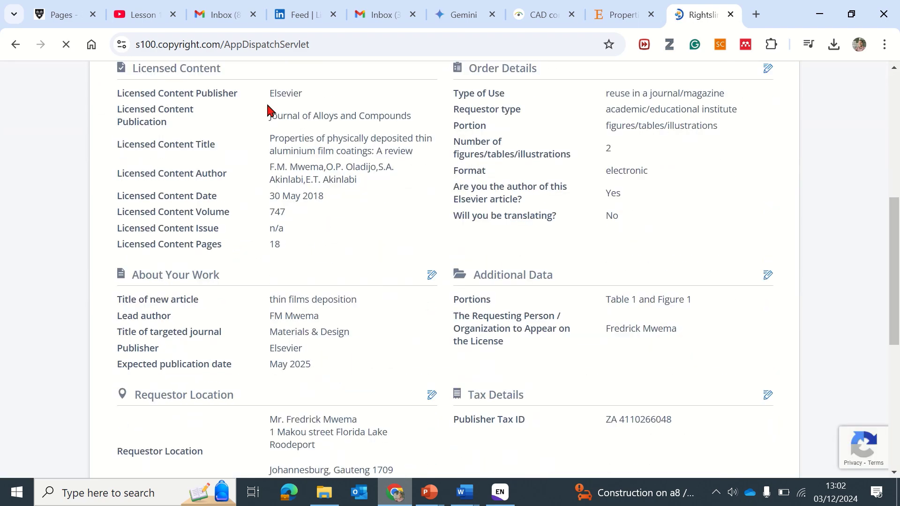
scroll(329, 186, "up", 2)
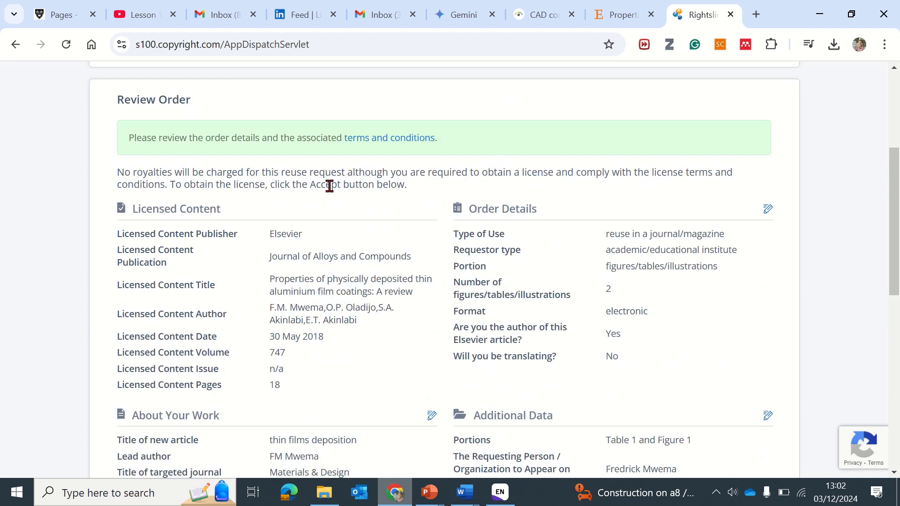
scroll(426, 314, "down", 1)
scroll(504, 316, "down", 1)
scroll(366, 332, "down", 3)
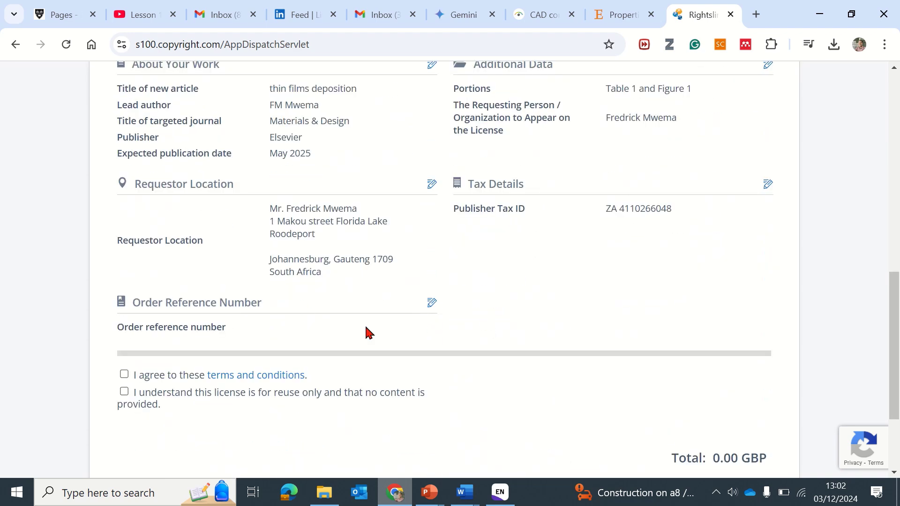
Tick the terms-and-conditions and reuse-only boxes, then highlight the 0.00 GBP order total.
left_click(125, 375)
left_click(125, 392)
scroll(555, 373, "down", 2)
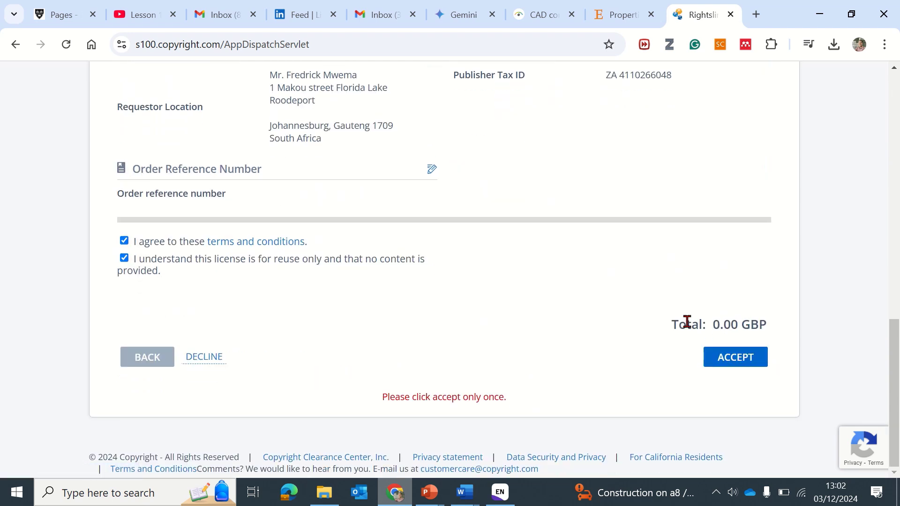
left_click_drag(686, 323, 795, 344)
left_click(649, 358)
left_click_drag(681, 338, 818, 336)
left_click(687, 316)
Back in the ScienceDirect review, dismiss the Table 1 popup and look over Fig. 1.
left_click(619, 14)
scroll(398, 324, "down", 3)
scroll(422, 291, "up", 3)
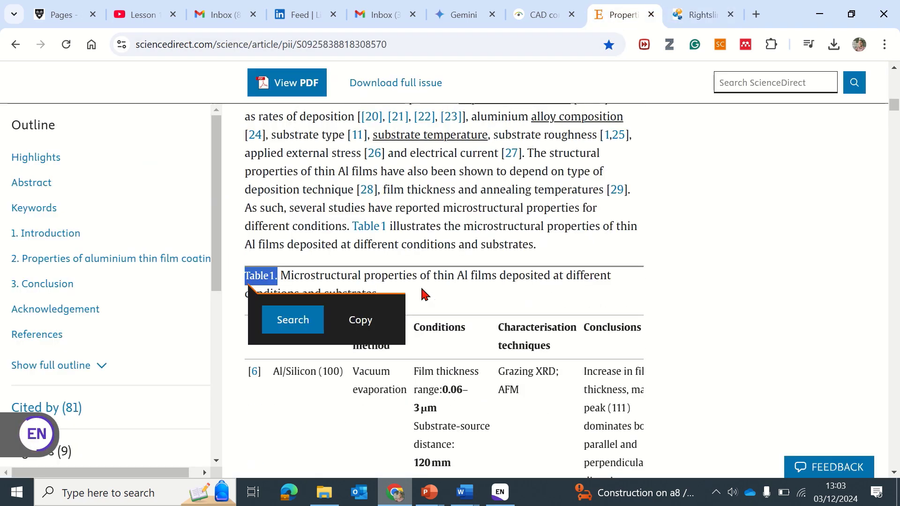
left_click(422, 291)
right_click(254, 287)
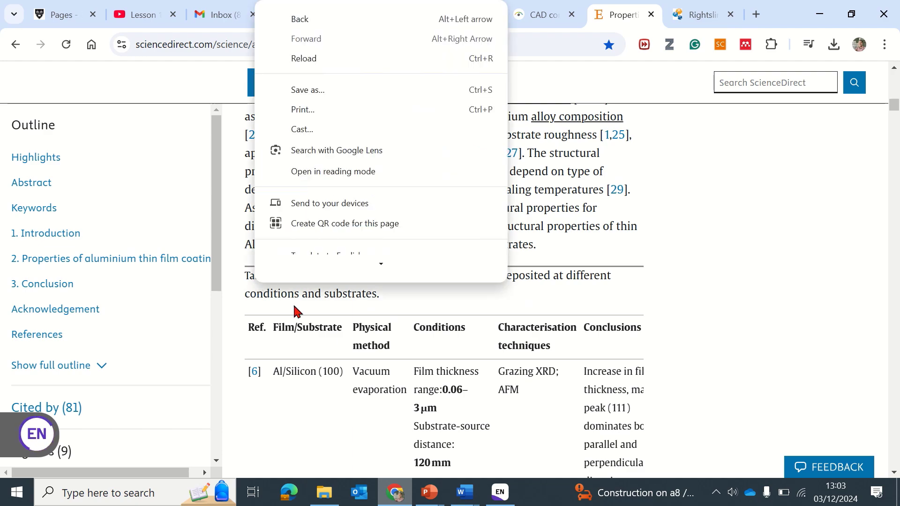
left_click(359, 331)
scroll(358, 331, "down", 10)
scroll(362, 320, "up", 5)
scroll(363, 320, "up", 4)
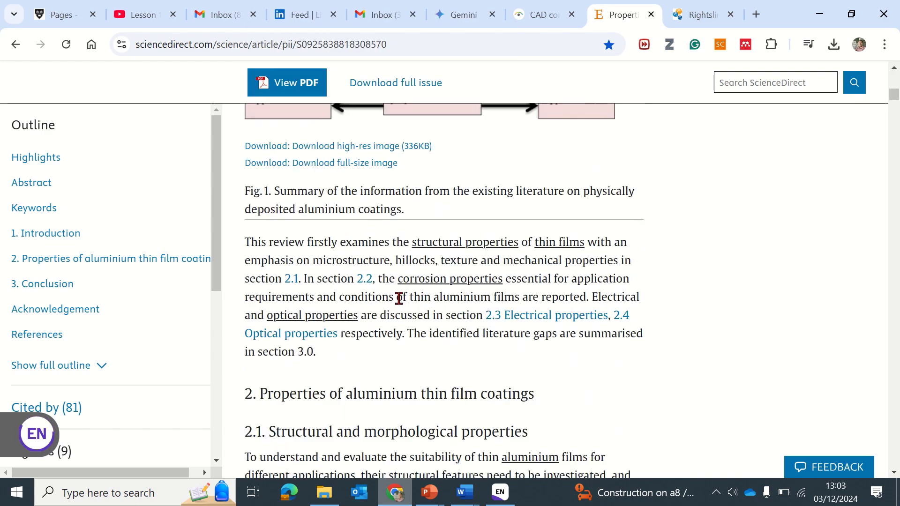
scroll(400, 297, "up", 4)
right_click(547, 278)
left_click(828, 314)
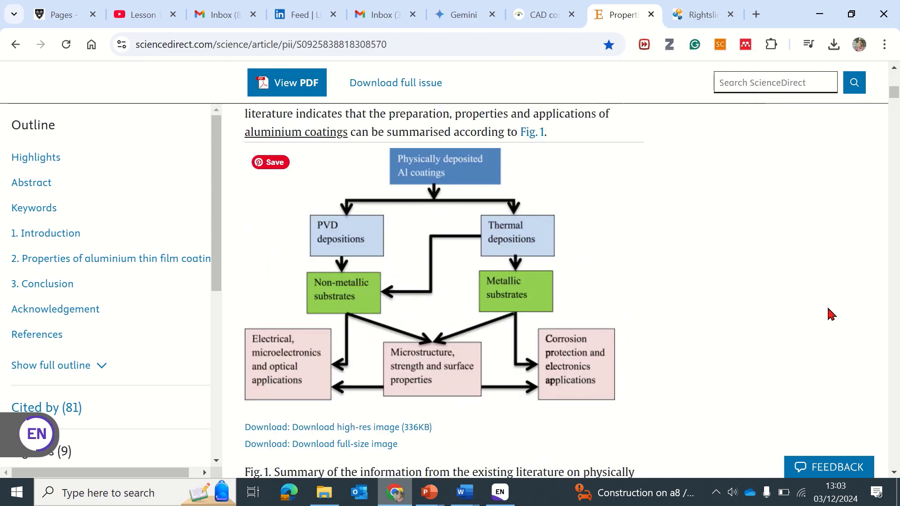
scroll(576, 337, "down", 3)
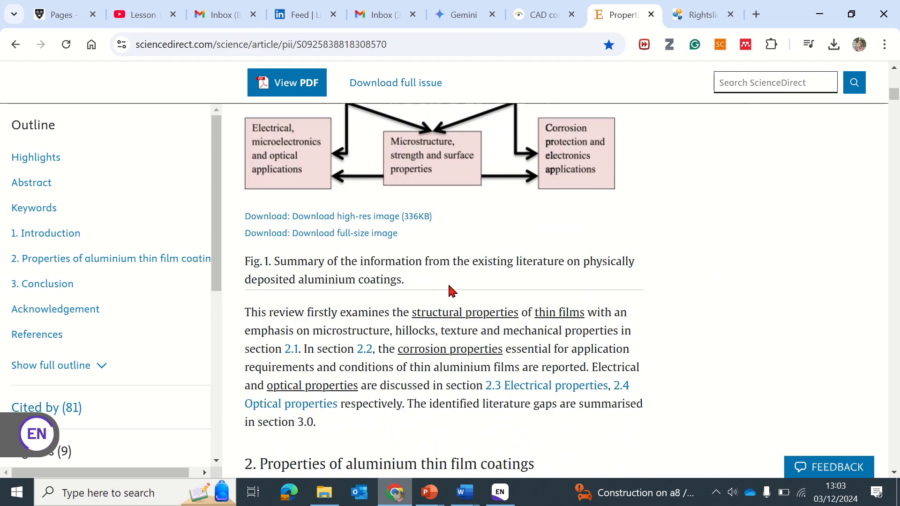
scroll(449, 289, "down", 2)
scroll(457, 285, "down", 2)
scroll(457, 282, "down", 2)
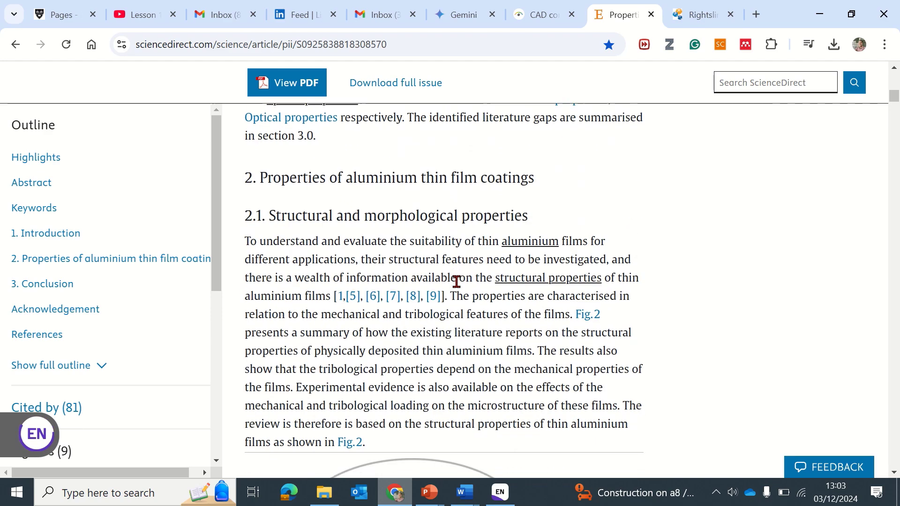
scroll(499, 314, "down", 1)
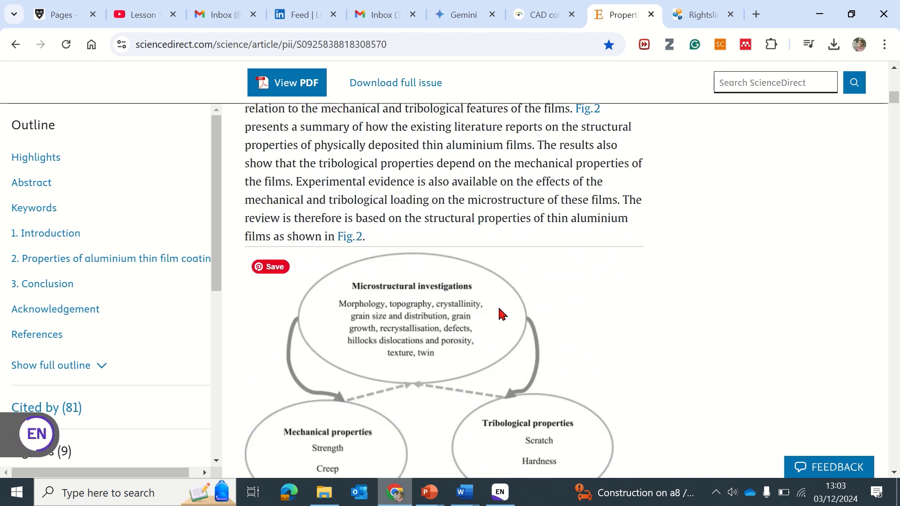
scroll(500, 314, "down", 2)
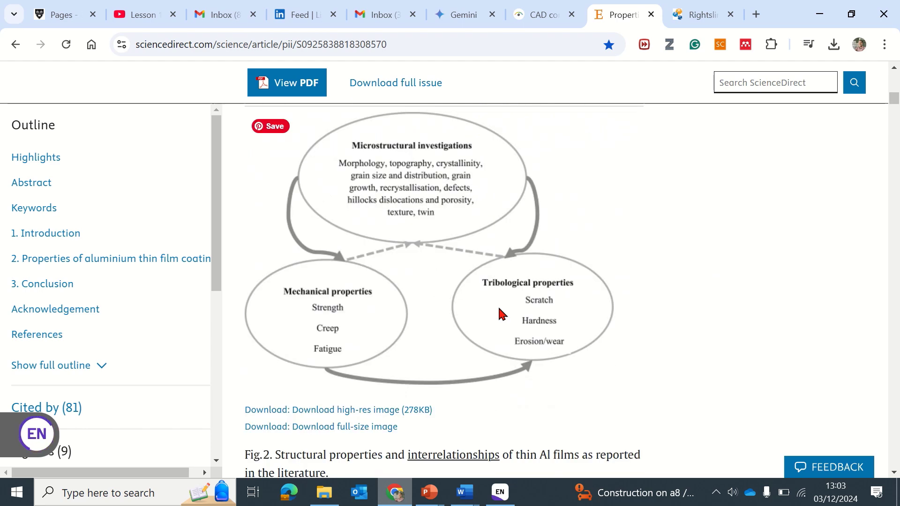
scroll(500, 314, "down", 2)
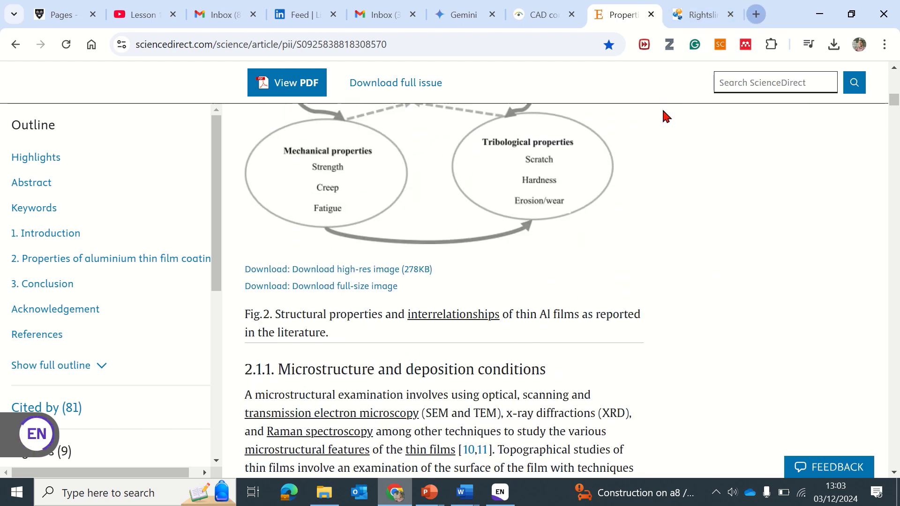
Open a new Google tab, highlight the review's Get rights and content link, then switch to Google.
key("ctrl+t")
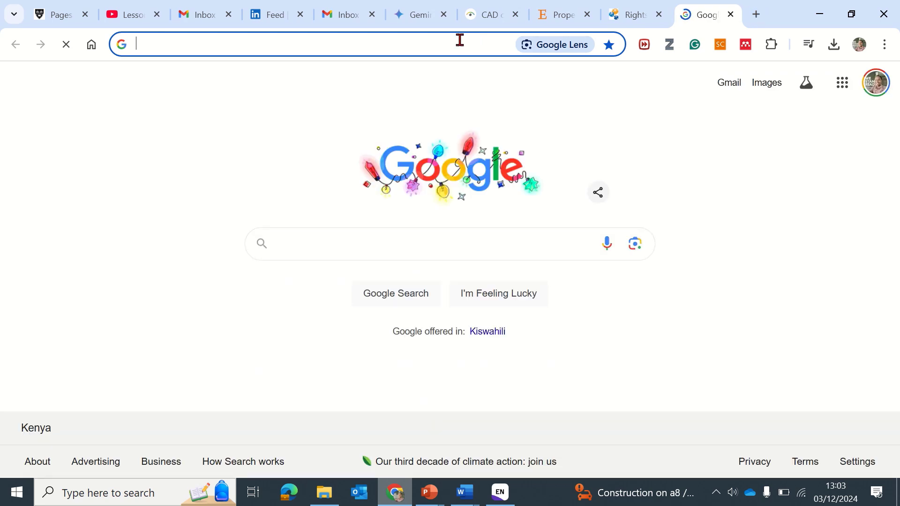
mouse_move(563, 15)
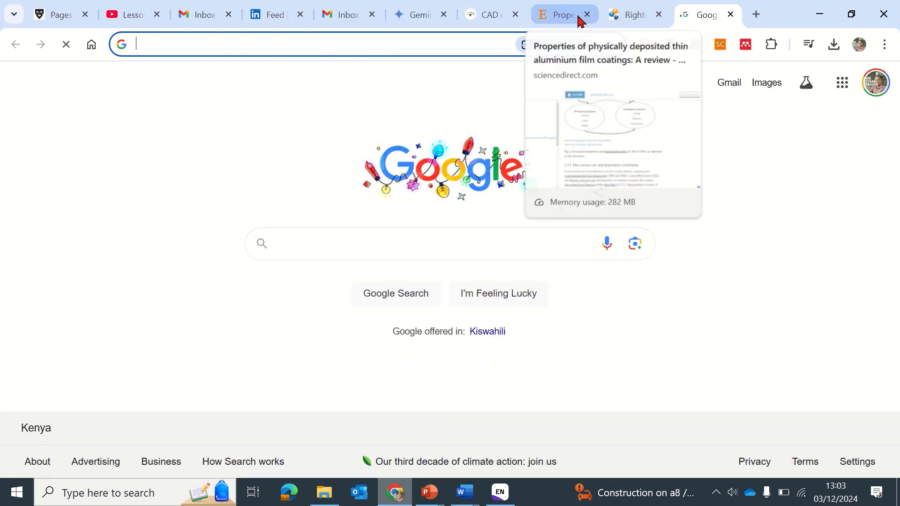
left_click(579, 21)
scroll(738, 225, "up", 5)
scroll(731, 211, "up", 5)
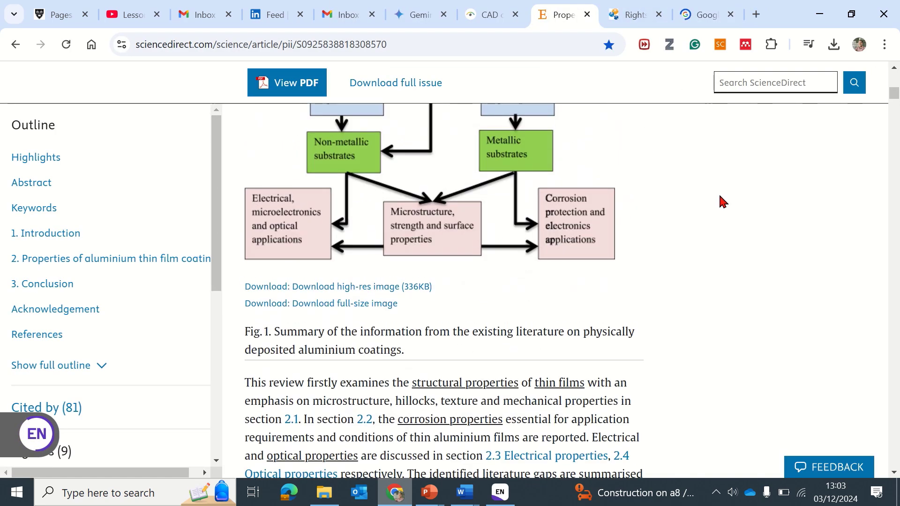
scroll(722, 201, "up", 5)
scroll(718, 192, "up", 5)
scroll(718, 193, "up", 5)
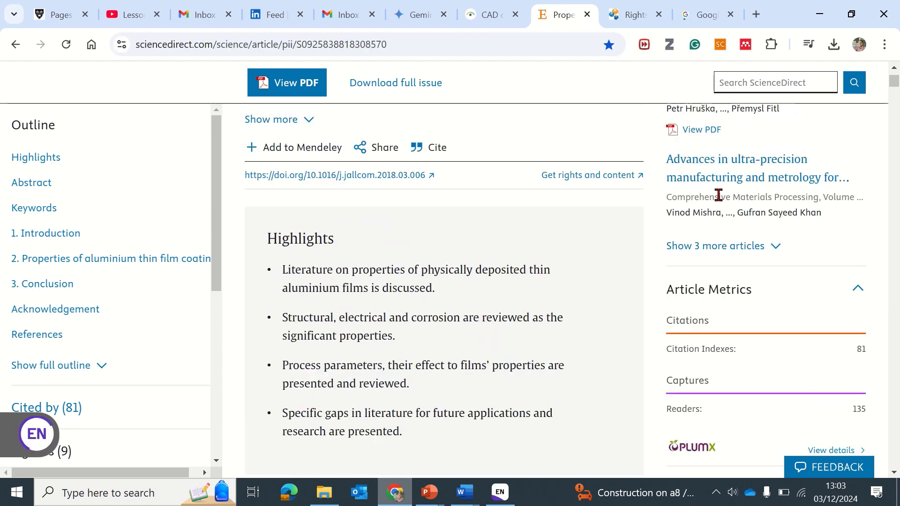
left_click_drag(540, 175, 635, 175)
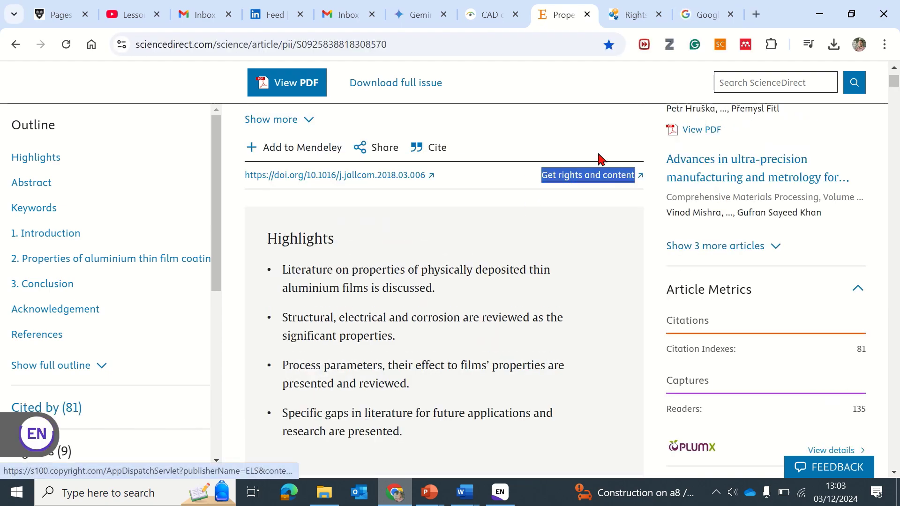
left_click(597, 147)
Search Google for 'materials and design' using the autocomplete suggestion.
left_click(704, 16)
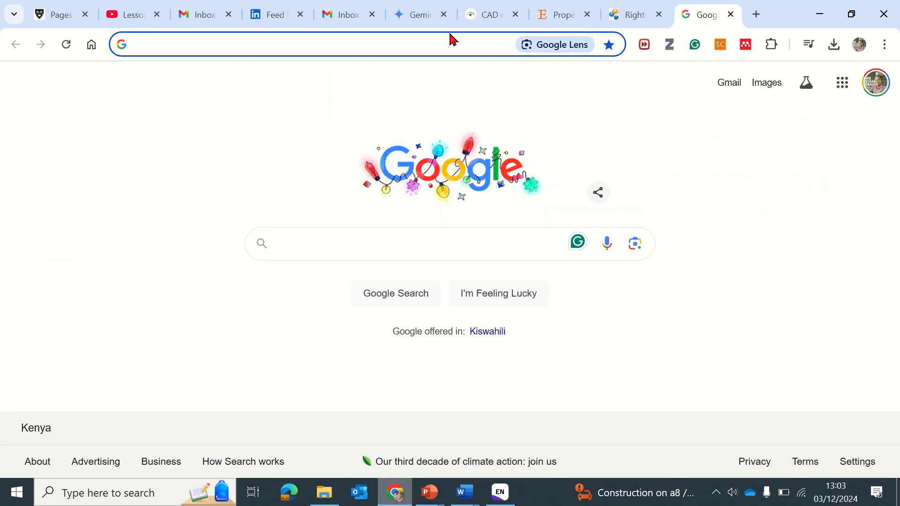
type("materials and design")
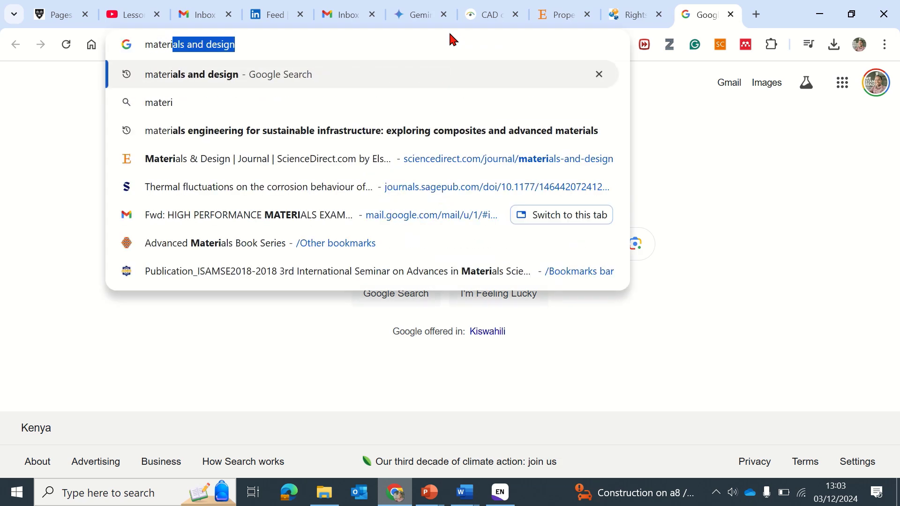
key("Right")
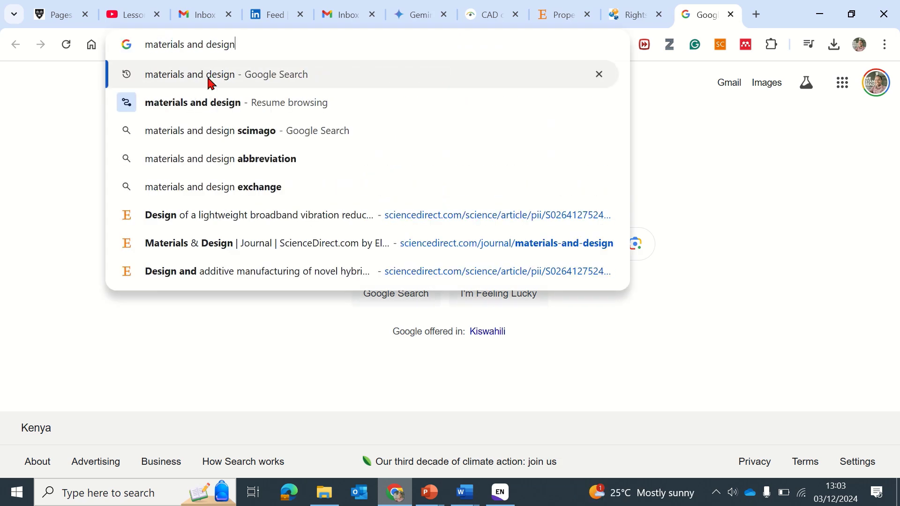
left_click(209, 82)
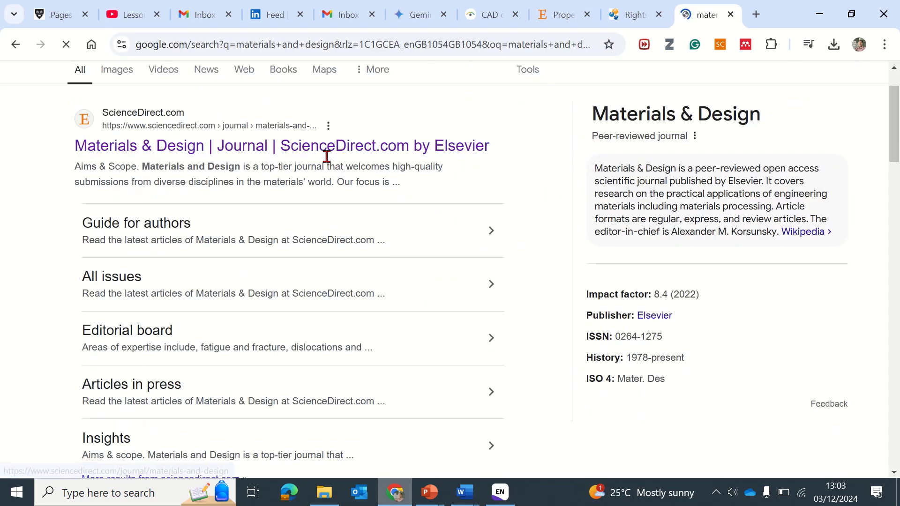
scroll(467, 247, "down", 2)
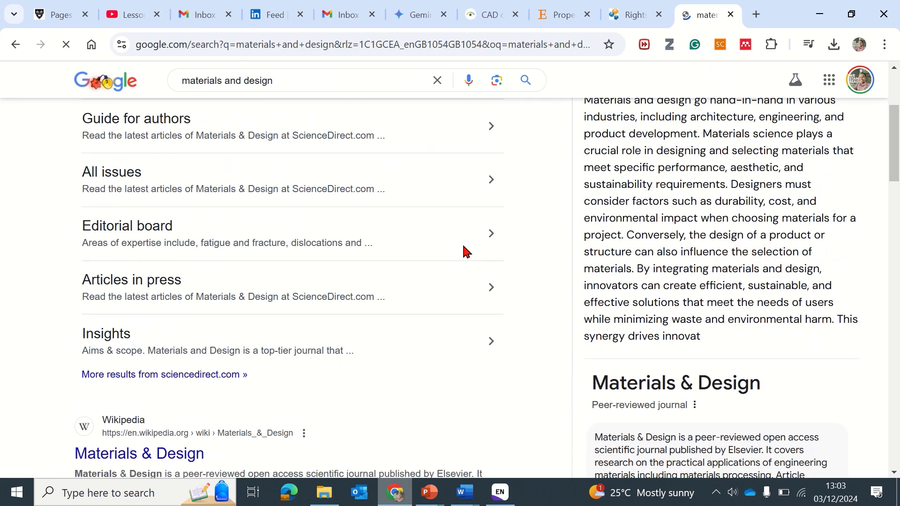
scroll(464, 251, "down", 4)
scroll(464, 251, "down", 3)
scroll(464, 251, "down", 2)
scroll(463, 253, "up", 3)
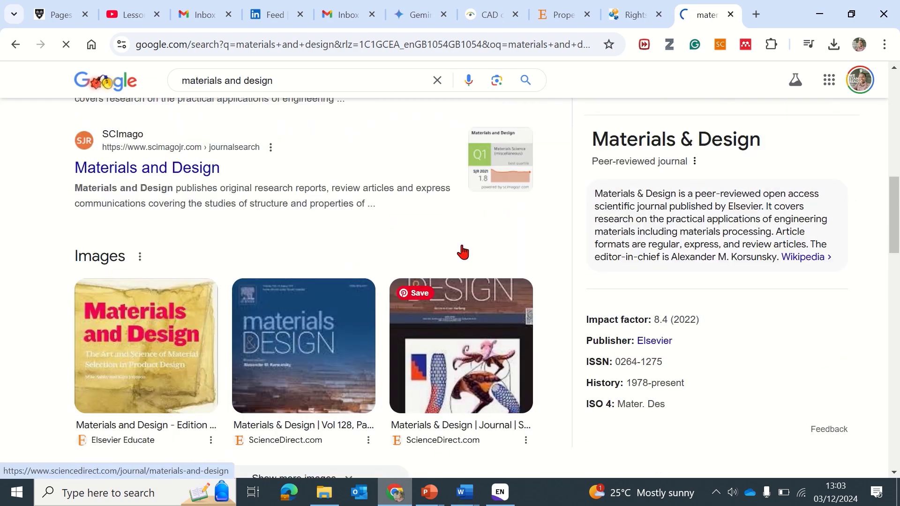
scroll(463, 252, "up", 3)
scroll(460, 250, "up", 2)
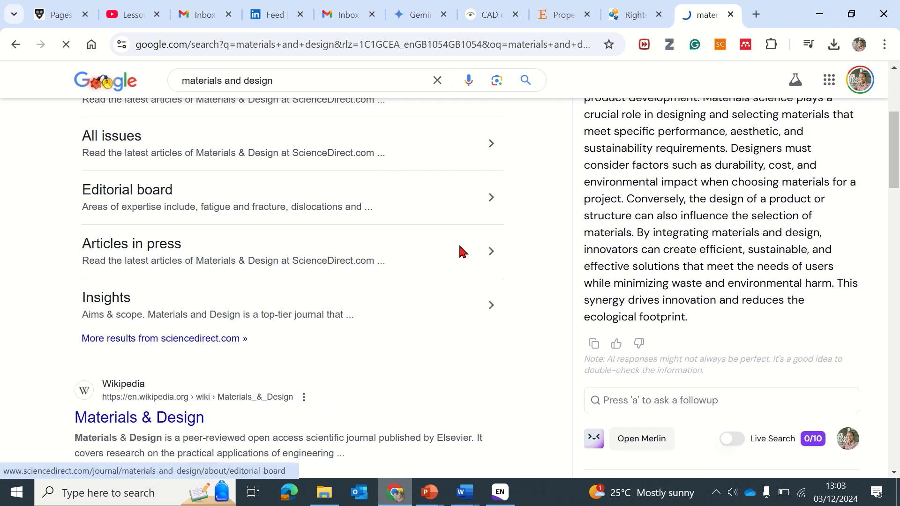
scroll(406, 260, "down", 1)
scroll(407, 260, "down", 5)
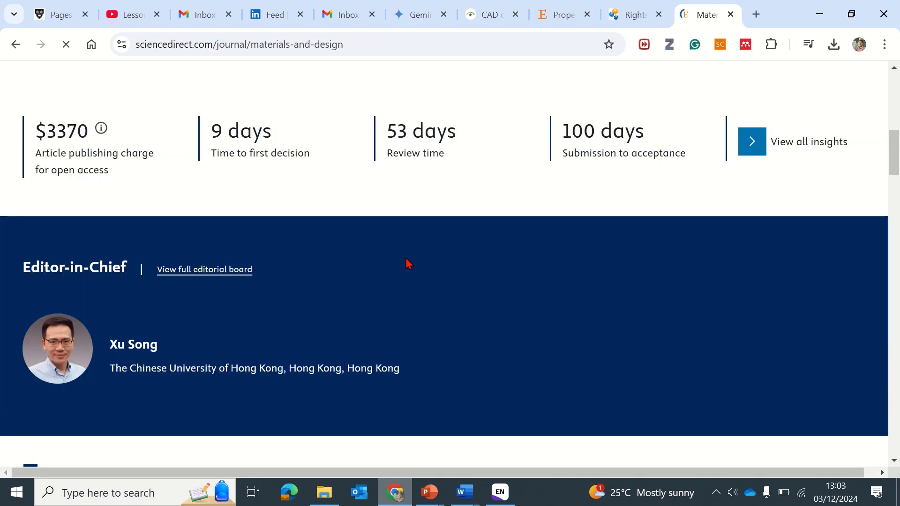
scroll(406, 258, "down", 4)
scroll(406, 262, "down", 2)
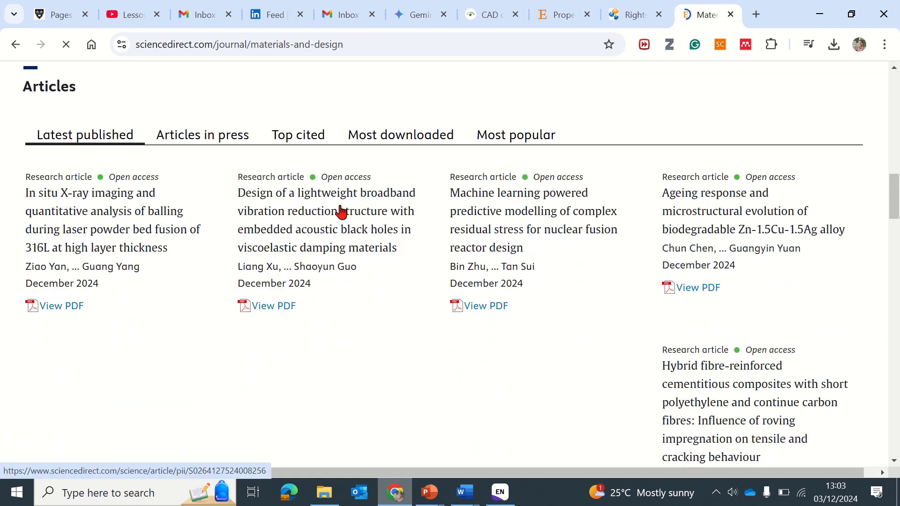
Open the acoustic black hole vibration reduction article and try its Get rights and content link.
left_click(360, 204)
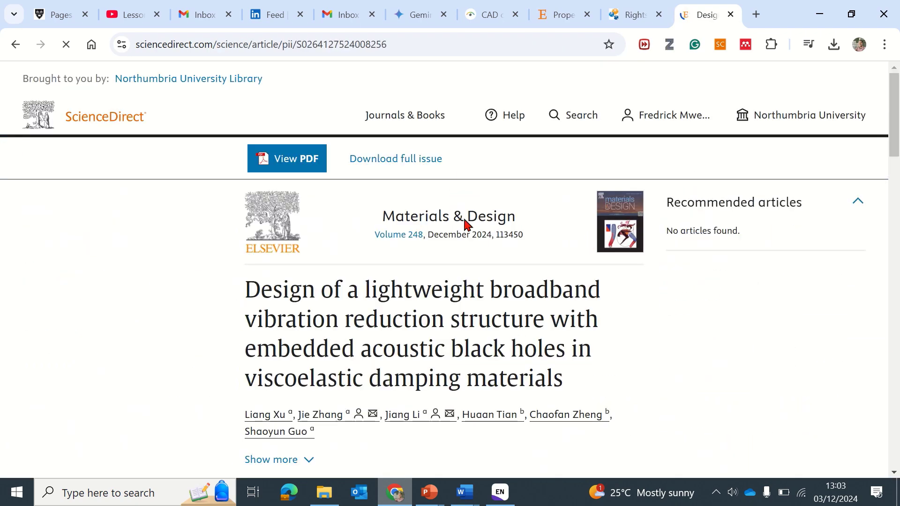
scroll(209, 249, "down", 1)
scroll(378, 317, "down", 5)
scroll(391, 378, "down", 3)
scroll(384, 359, "down", 5)
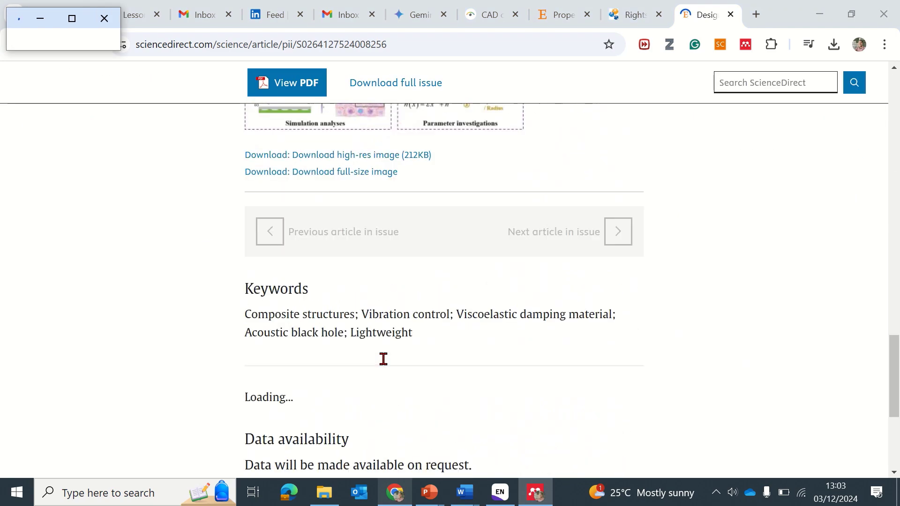
scroll(384, 362, "down", 2)
scroll(384, 364, "down", 2)
scroll(383, 349, "up", 6)
scroll(381, 341, "up", 4)
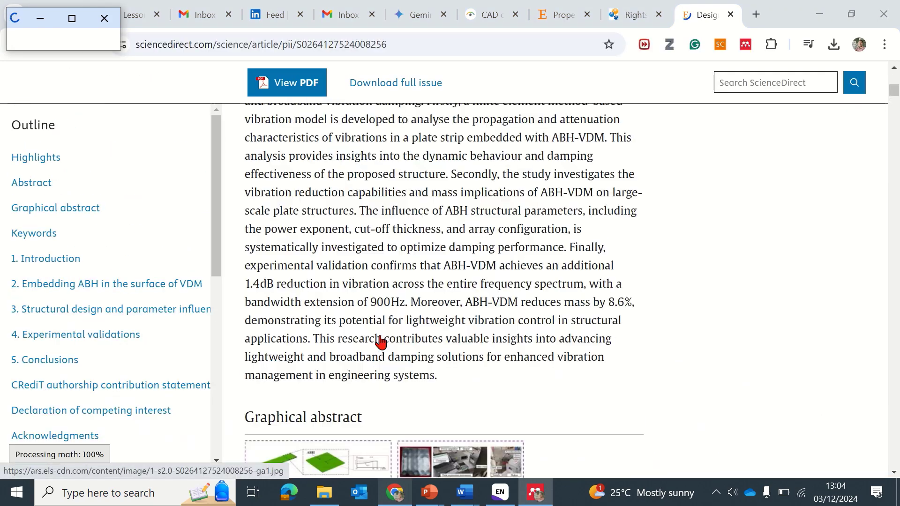
scroll(379, 342, "down", 5)
scroll(378, 342, "up", 3)
scroll(383, 334, "down", 3)
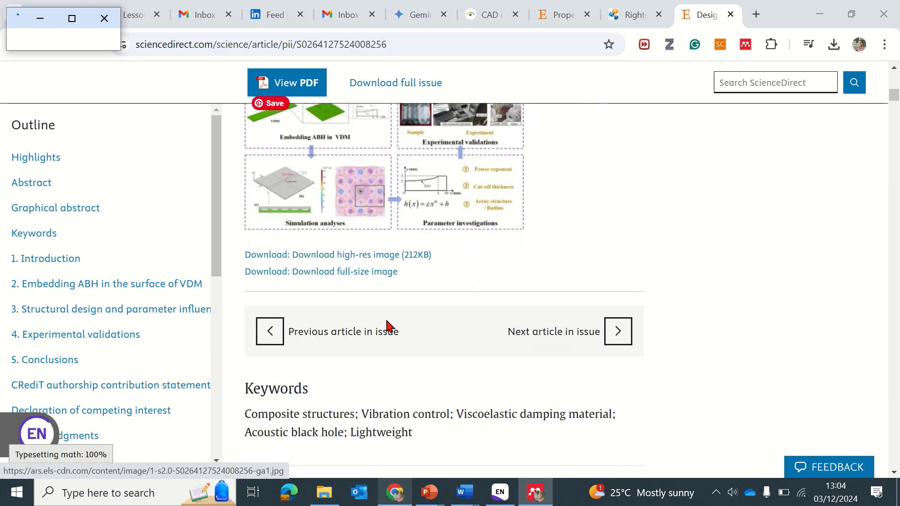
scroll(388, 327, "down", 5)
scroll(388, 326, "down", 5)
scroll(380, 338, "down", 5)
scroll(375, 345, "down", 5)
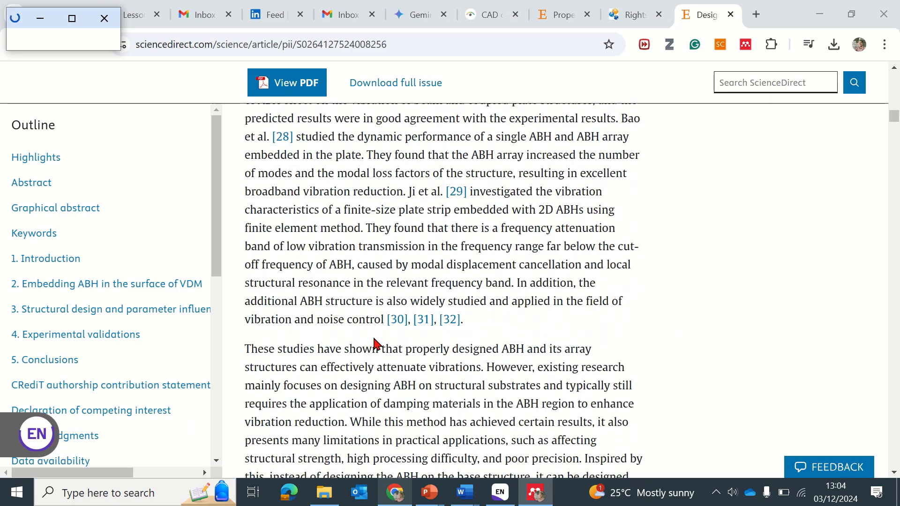
scroll(374, 345, "down", 5)
scroll(375, 345, "down", 5)
scroll(375, 345, "down", 5)
scroll(375, 345, "down", 5)
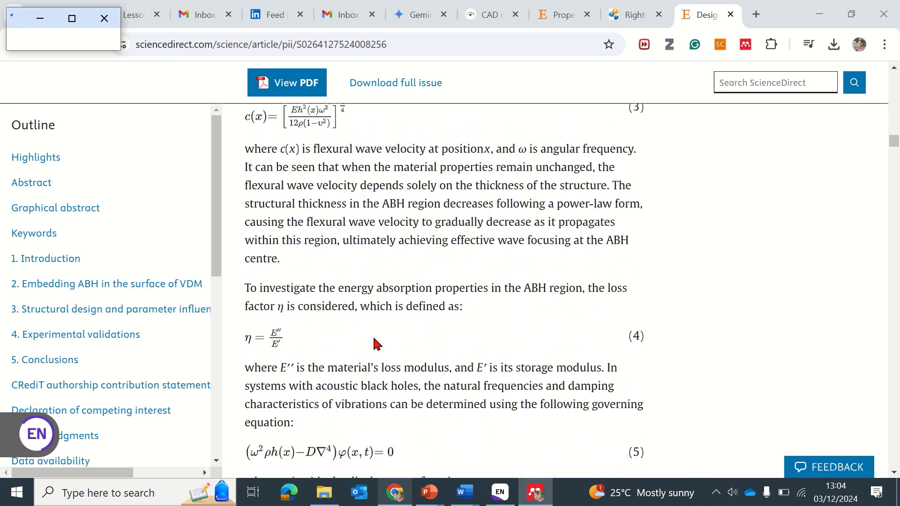
scroll(375, 344, "down", 5)
scroll(375, 345, "down", 5)
scroll(352, 368, "down", 3)
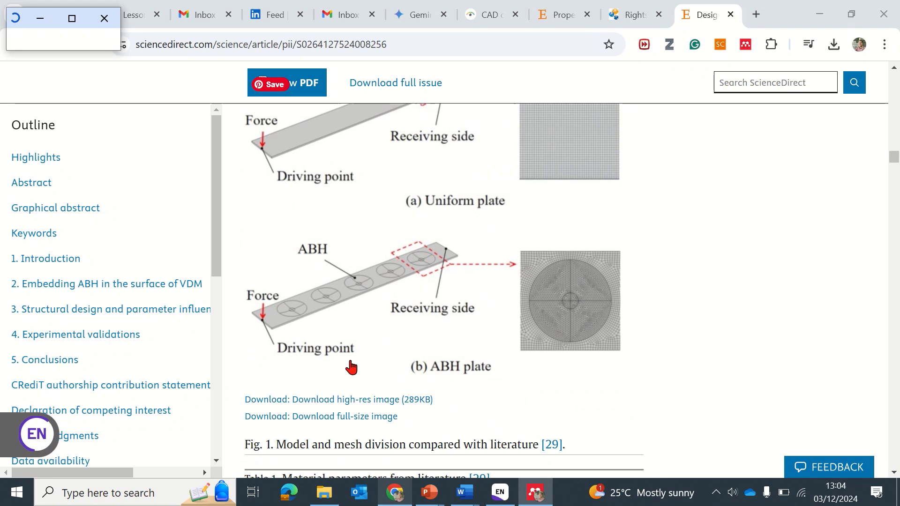
scroll(352, 367, "down", 1)
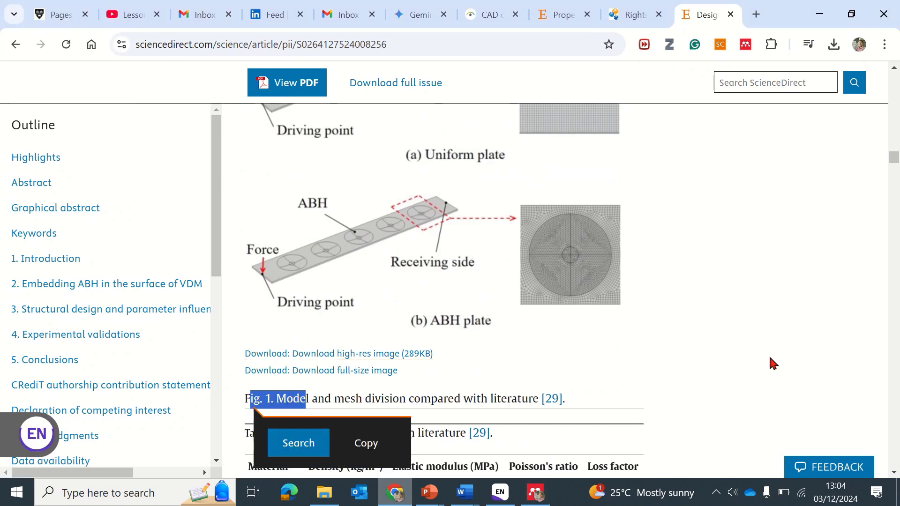
left_click_drag(894, 157, 895, 82)
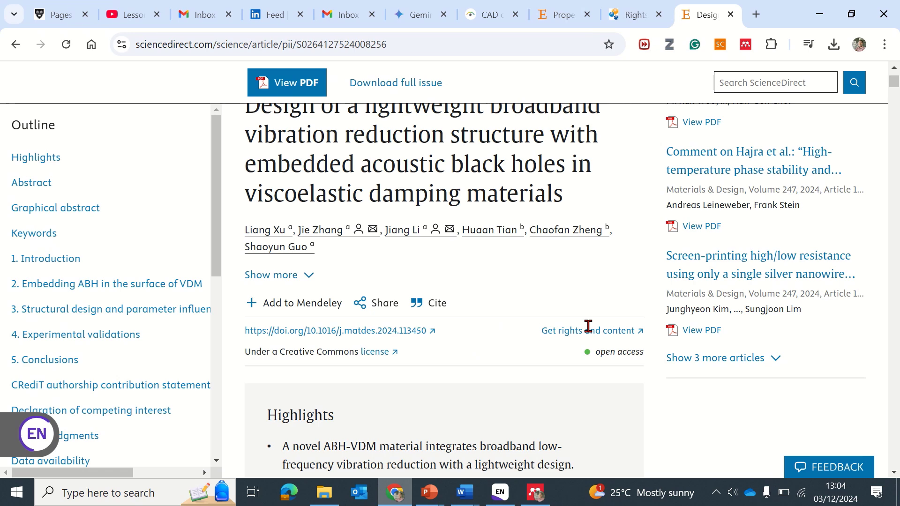
mouse_move(588, 326)
left_mouse_down()
mouse_move(628, 332)
mouse_move(585, 356)
left_mouse_up()
left_click(644, 354)
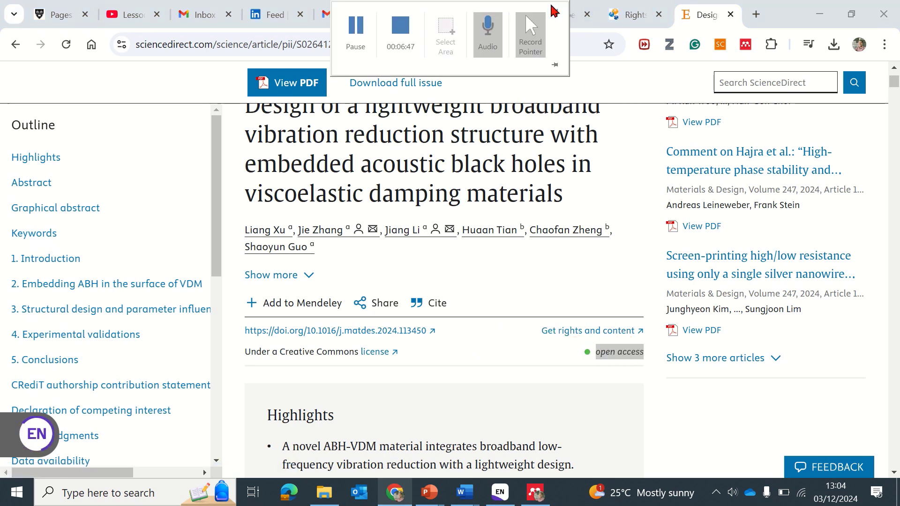
Check the aluminium thin film article's tab, then return to the vibration reduction article's tab.
left_click(573, 14)
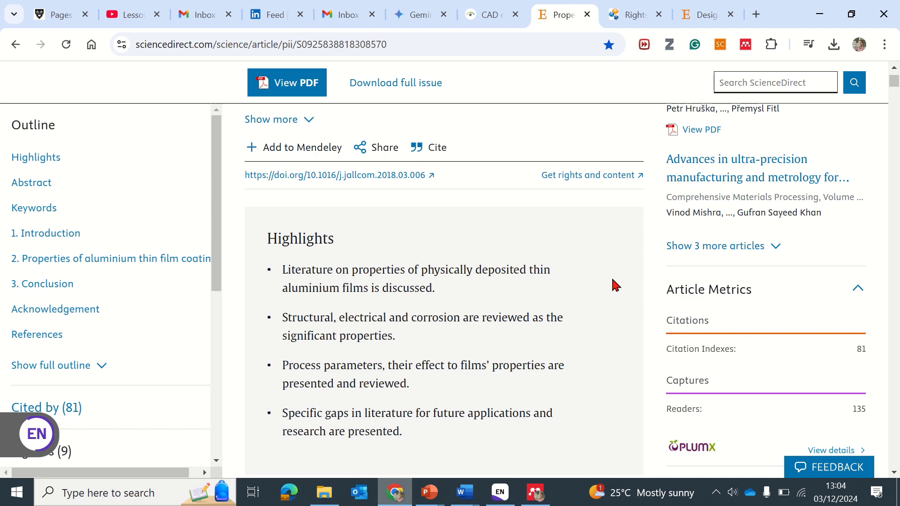
left_click_drag(537, 176, 635, 174)
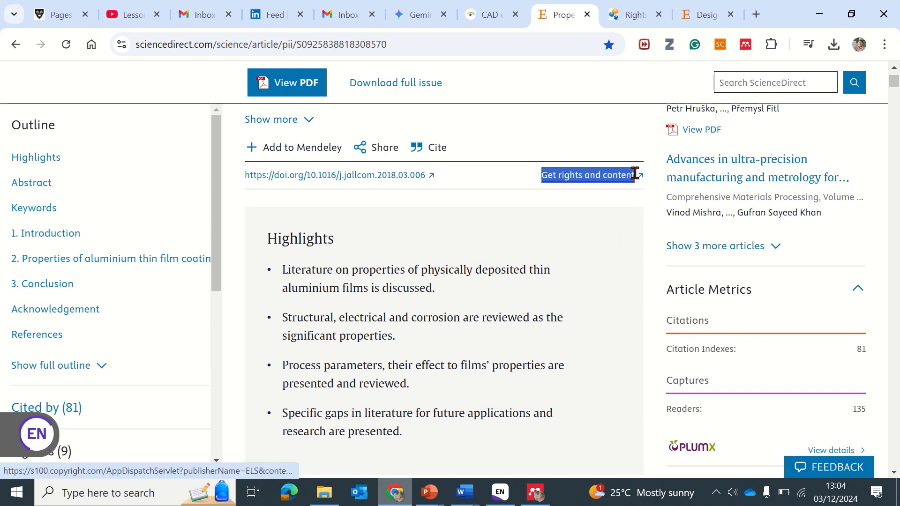
left_click(693, 15)
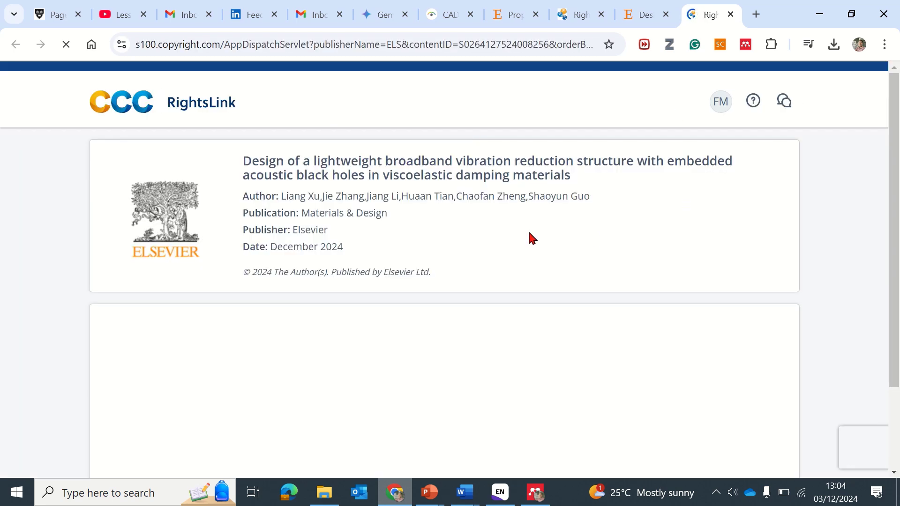
left_click_drag(252, 159, 399, 163)
scroll(375, 230, "down", 2)
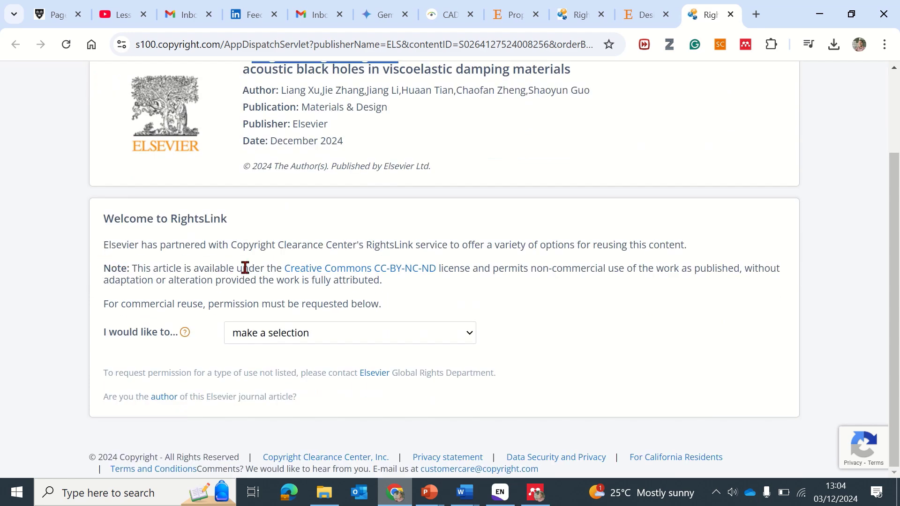
left_click_drag(247, 269, 736, 270)
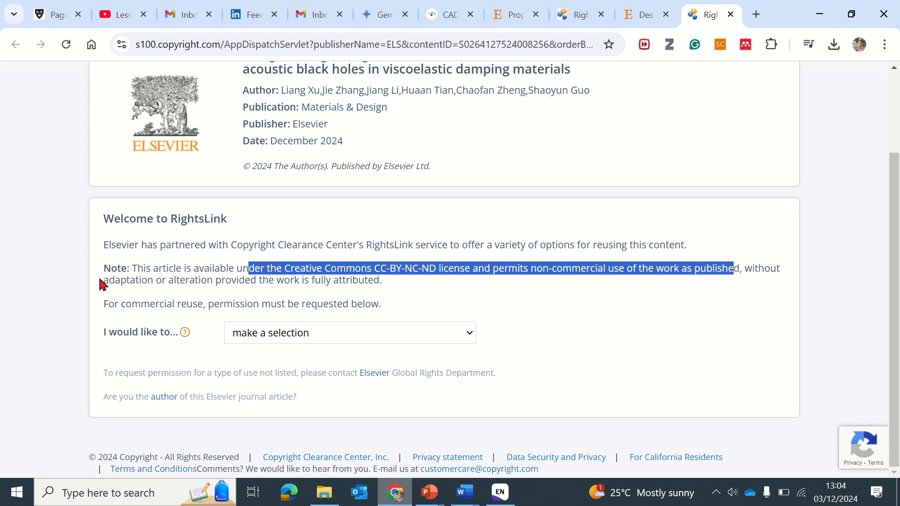
left_click(393, 289)
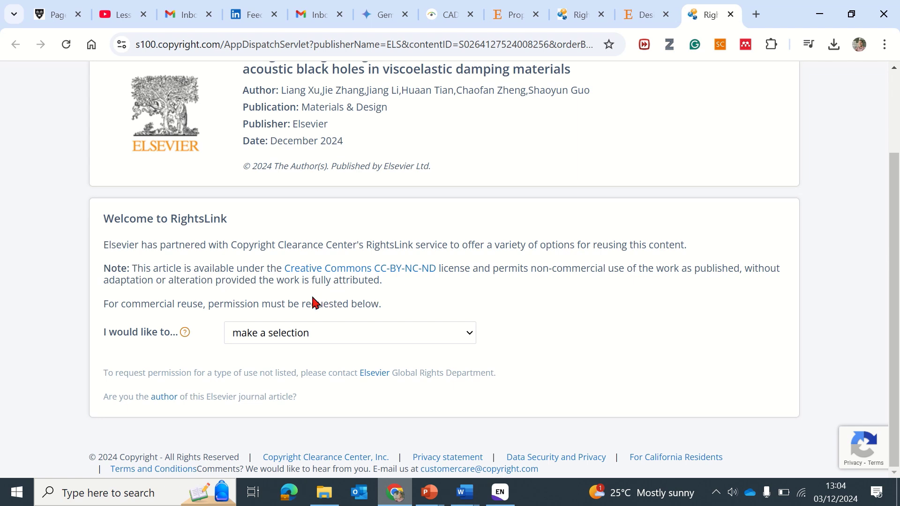
left_click_drag(121, 279, 225, 280)
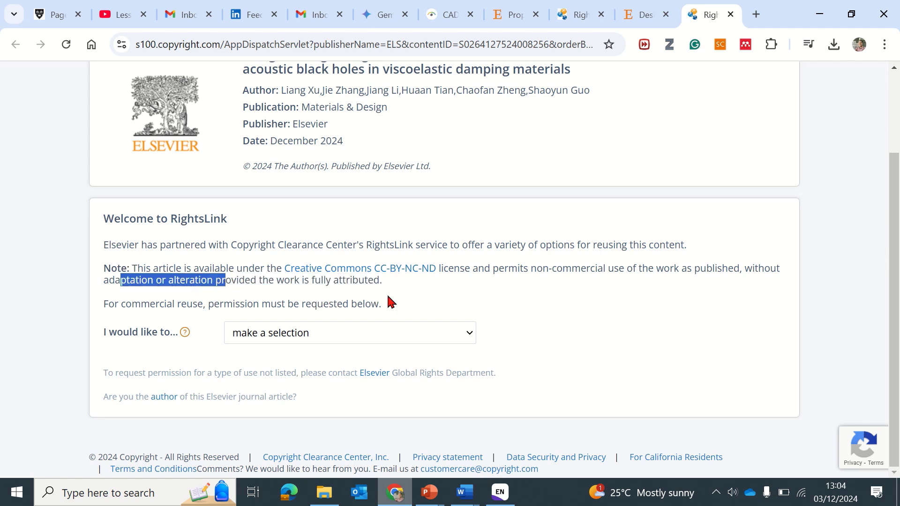
left_click_drag(353, 280, 380, 281)
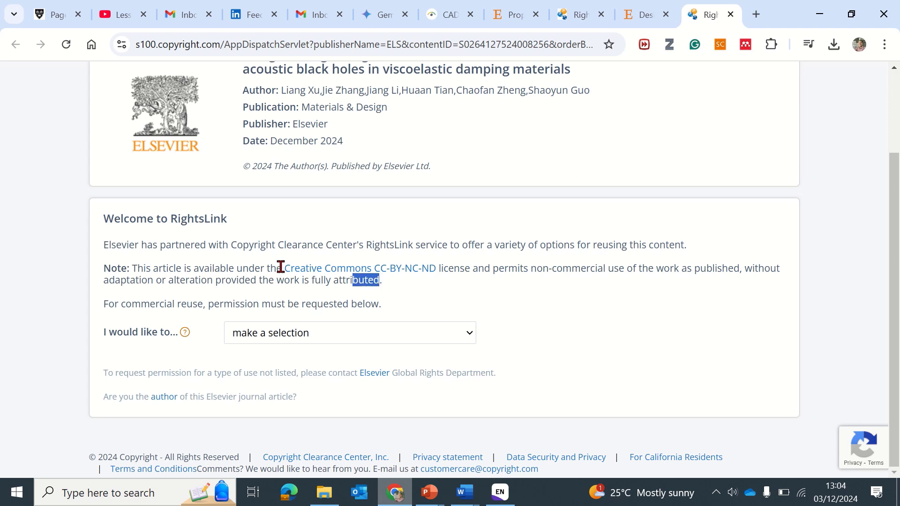
left_click(456, 288)
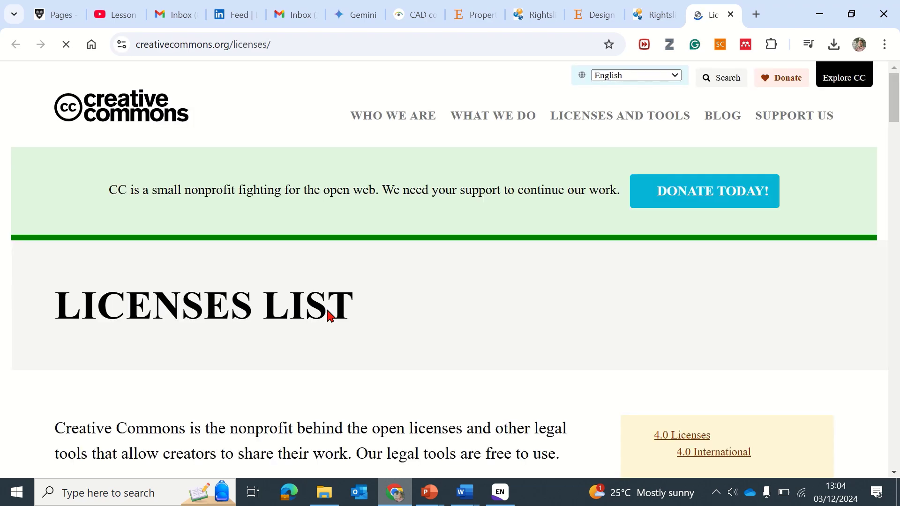
scroll(330, 362, "down", 3)
scroll(333, 357, "down", 1)
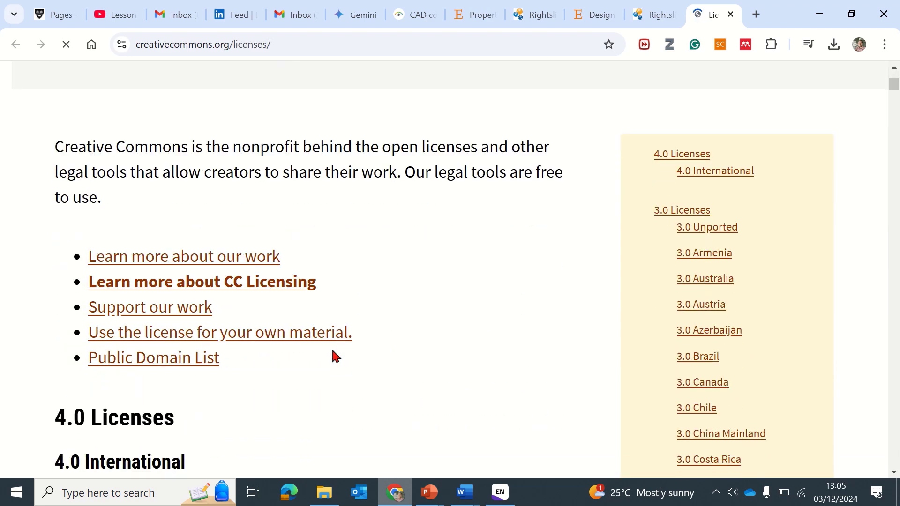
scroll(333, 357, "down", 2)
scroll(332, 357, "down", 3)
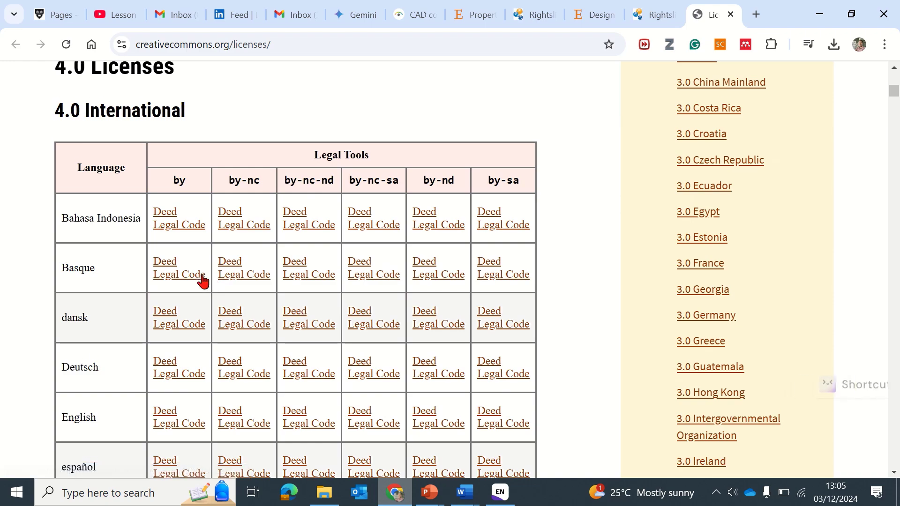
scroll(202, 284, "down", 4)
scroll(201, 294, "down", 5)
scroll(201, 295, "down", 3)
scroll(204, 295, "down", 4)
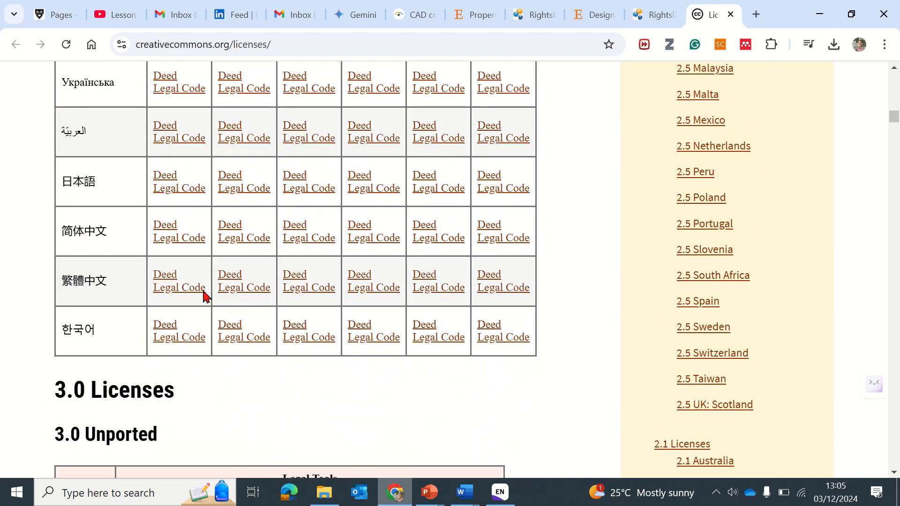
scroll(326, 286, "down", 4)
scroll(472, 267, "down", 4)
Switch back to the RightsLink tab showing the CC-BY-NC-ND note.
left_click(661, 14)
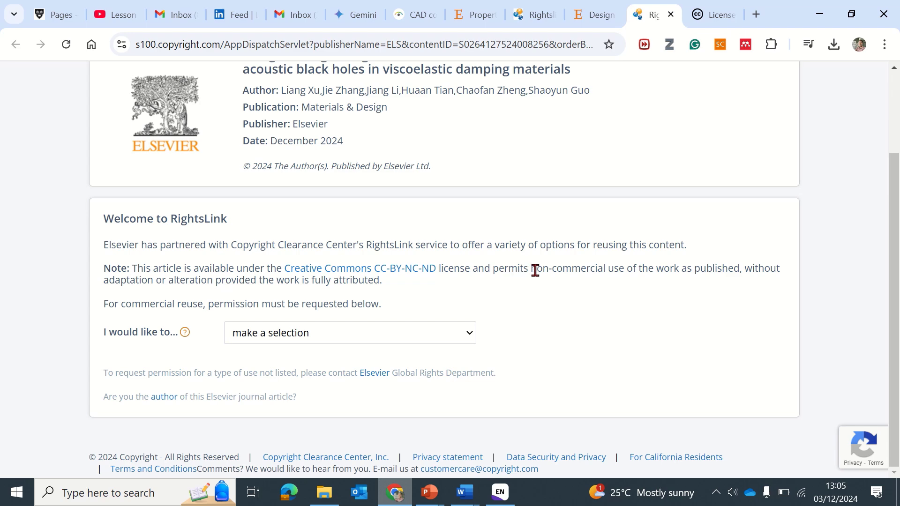
Select 'non-commercial use of the work' in the RightsLink Note paragraph.
left_click_drag(535, 269, 677, 272)
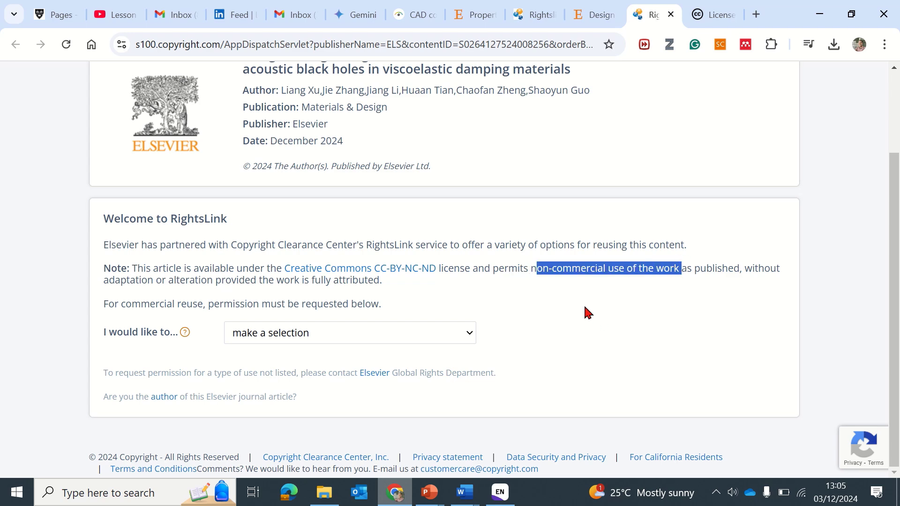
scroll(587, 312, "up", 1)
scroll(584, 313, "down", 1)
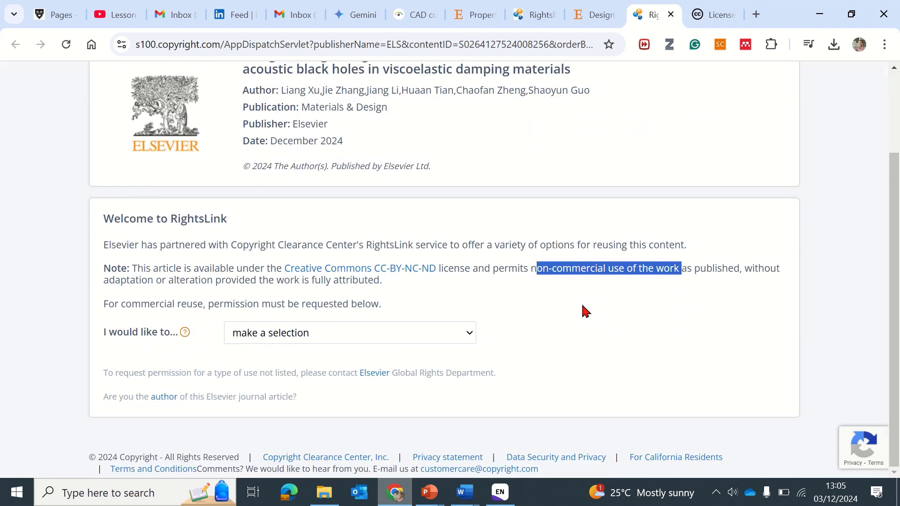